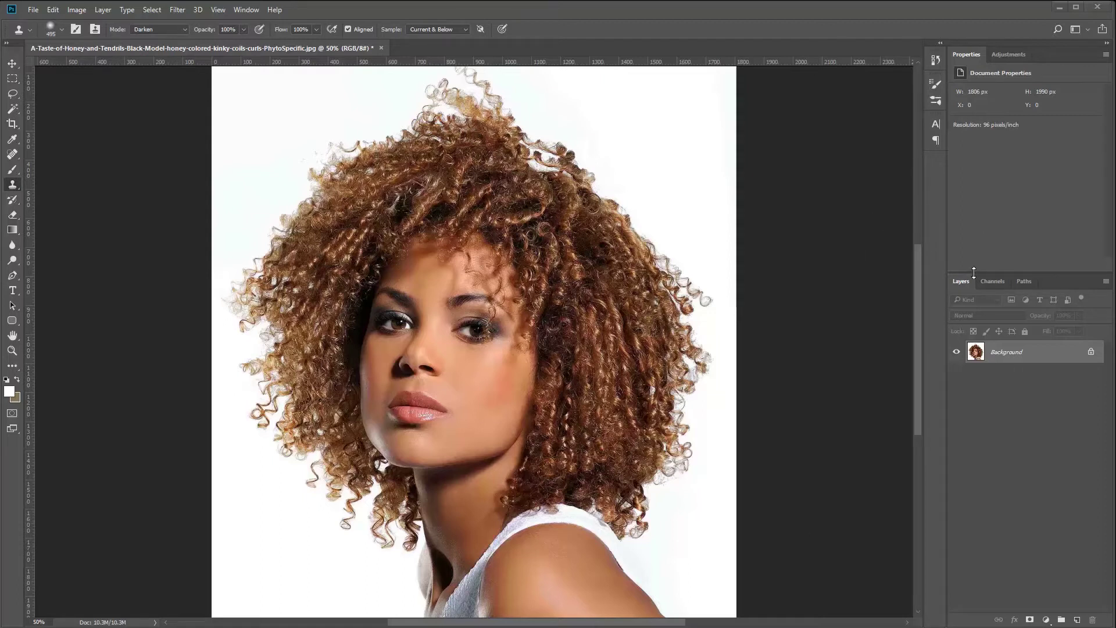
View the red, green and blue channels one by one and duplicate the Blue channel
click(994, 283)
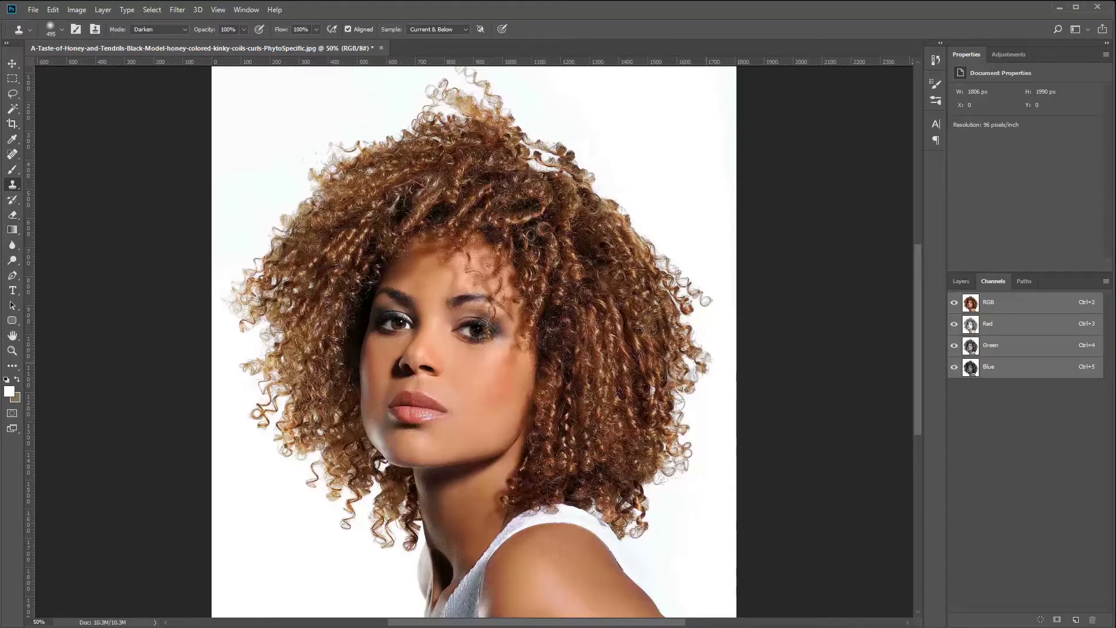
click(1010, 326)
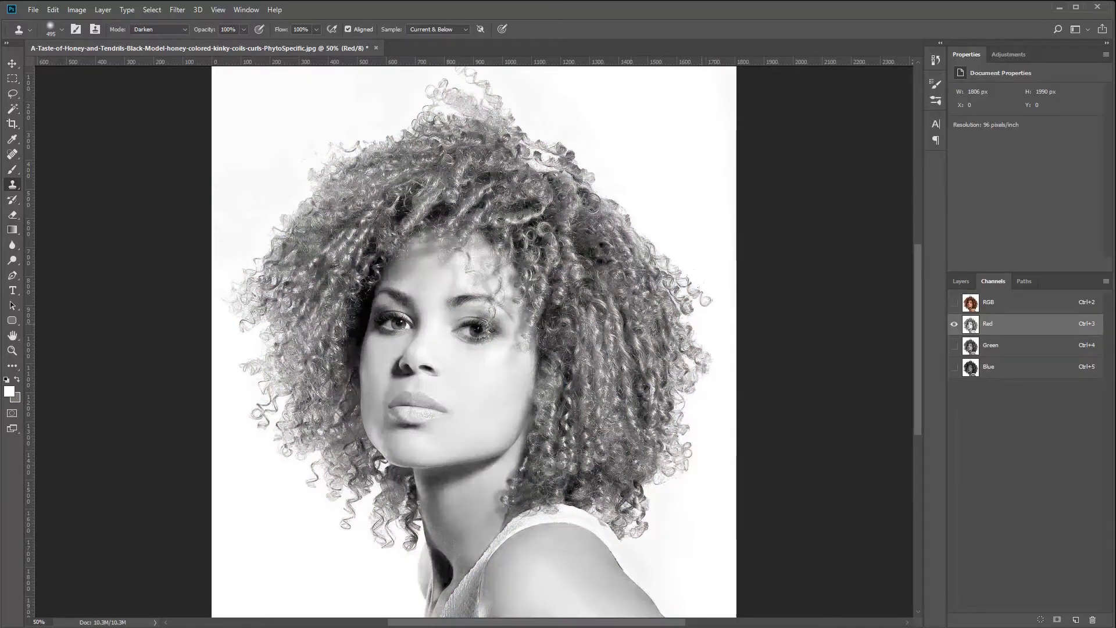
click(1015, 353)
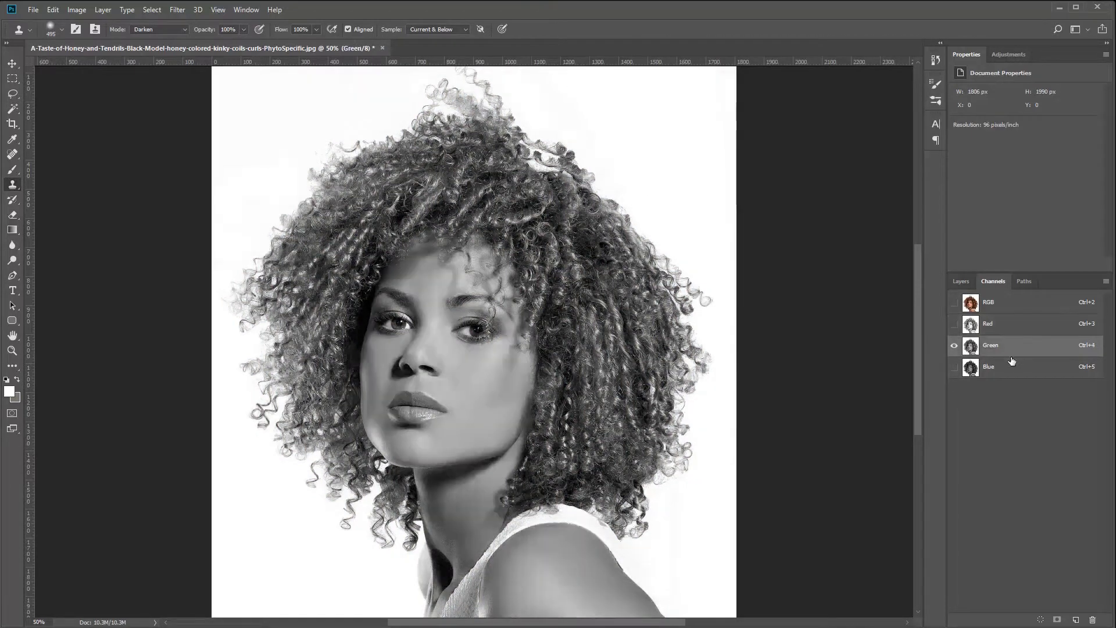
click(1011, 372)
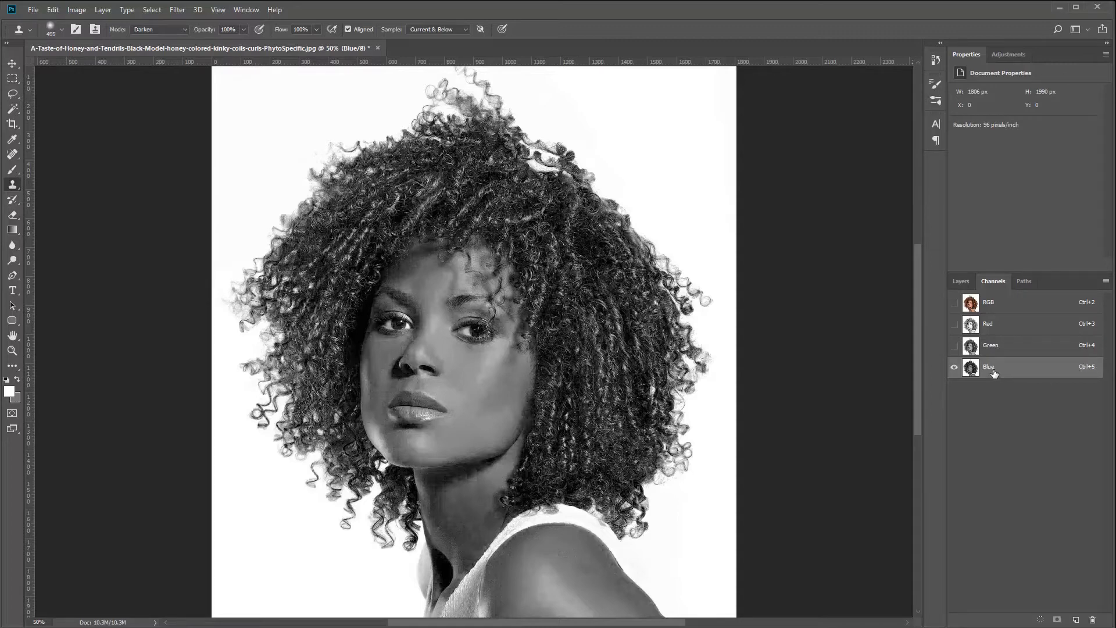
drag(994, 373, 1076, 620)
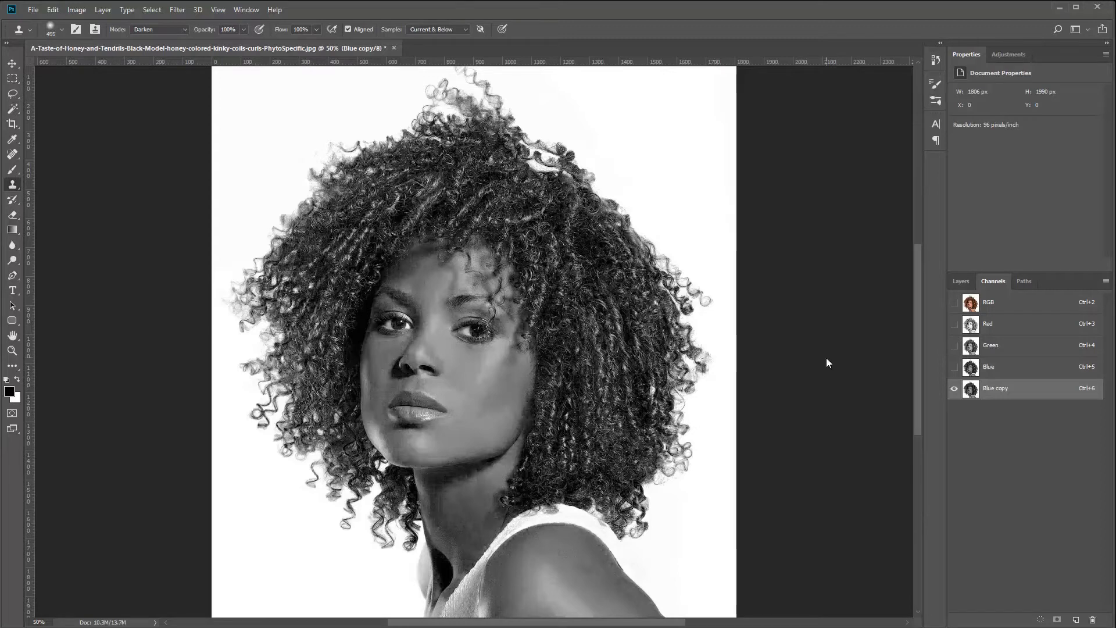
Apply Levels to the Blue copy channel with input levels 144, 1.38 and 215 to darken the woman against the white background
key(ctrl+l)
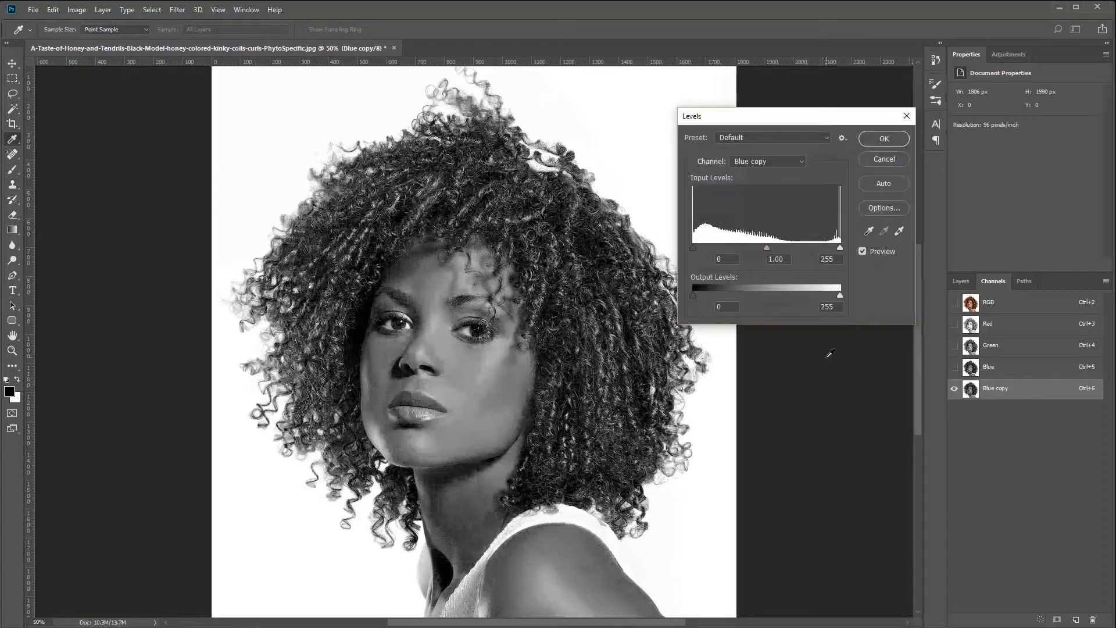
drag(696, 247, 709, 247)
mouse_move(838, 247)
mouse_down()
mouse_move(813, 238)
mouse_move(832, 240)
mouse_up()
drag(709, 245, 730, 247)
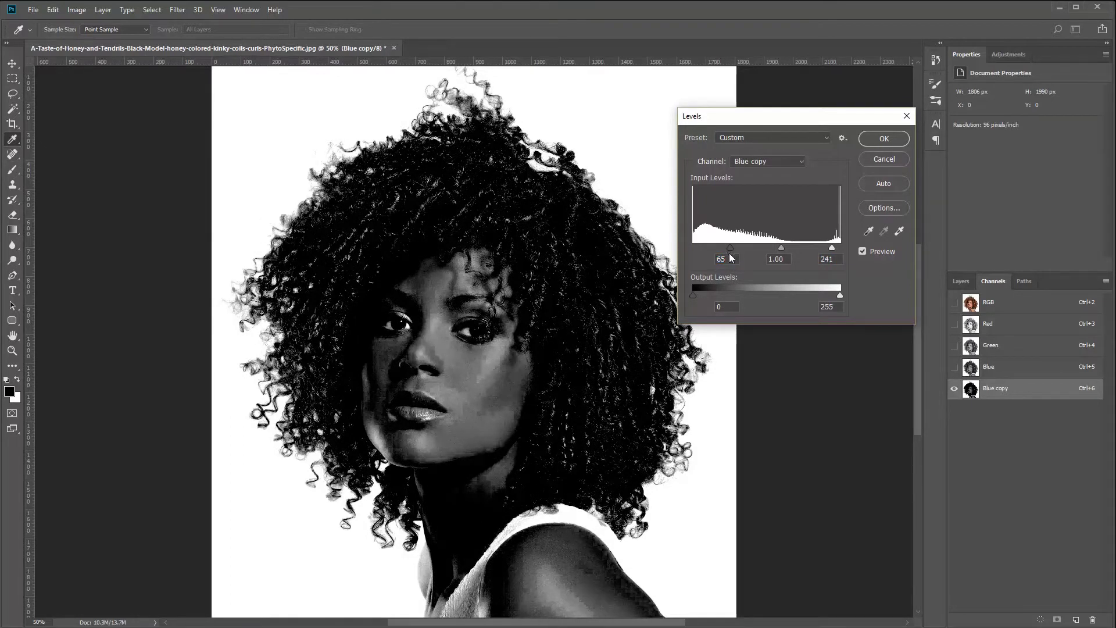
drag(729, 249, 818, 250)
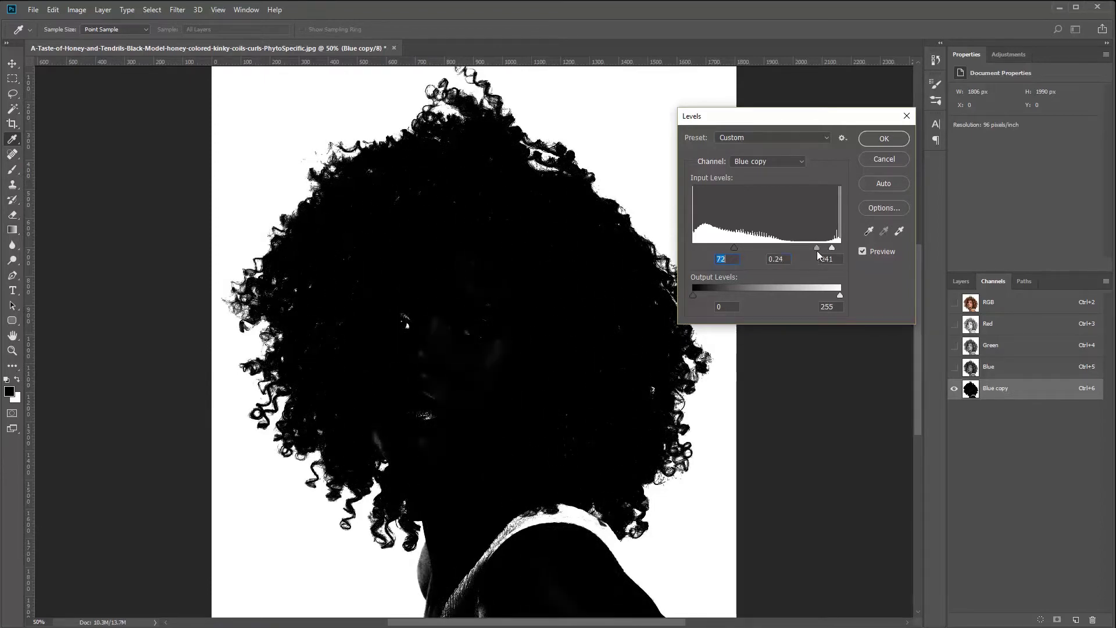
drag(830, 249, 816, 249)
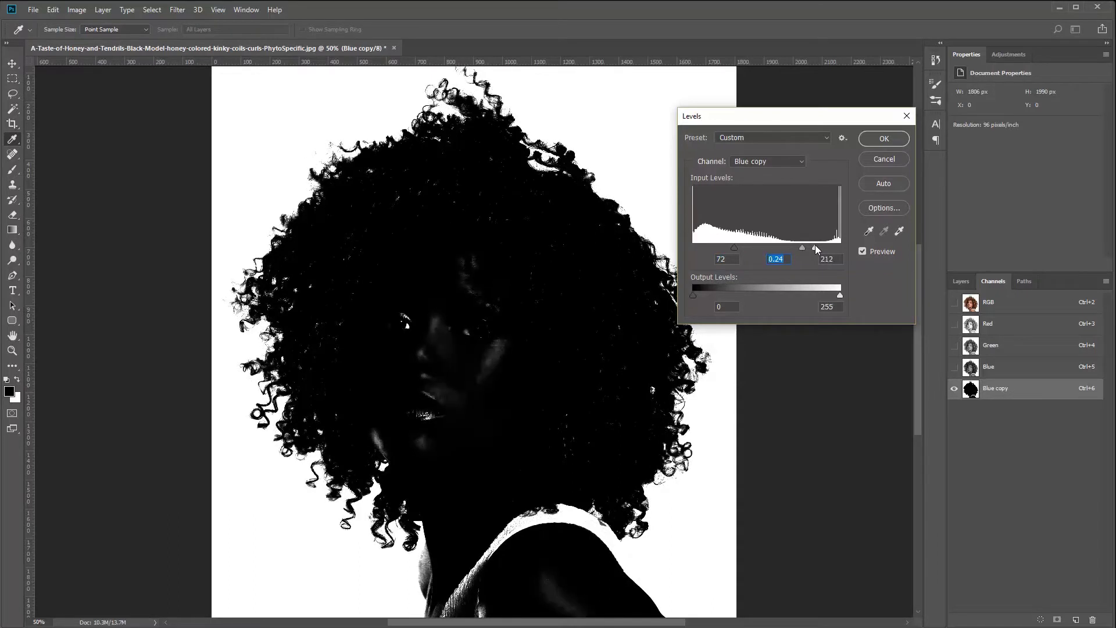
drag(815, 246, 788, 243)
click(788, 246)
mouse_move(739, 247)
mouse_down()
mouse_move(793, 246)
mouse_move(782, 242)
mouse_up()
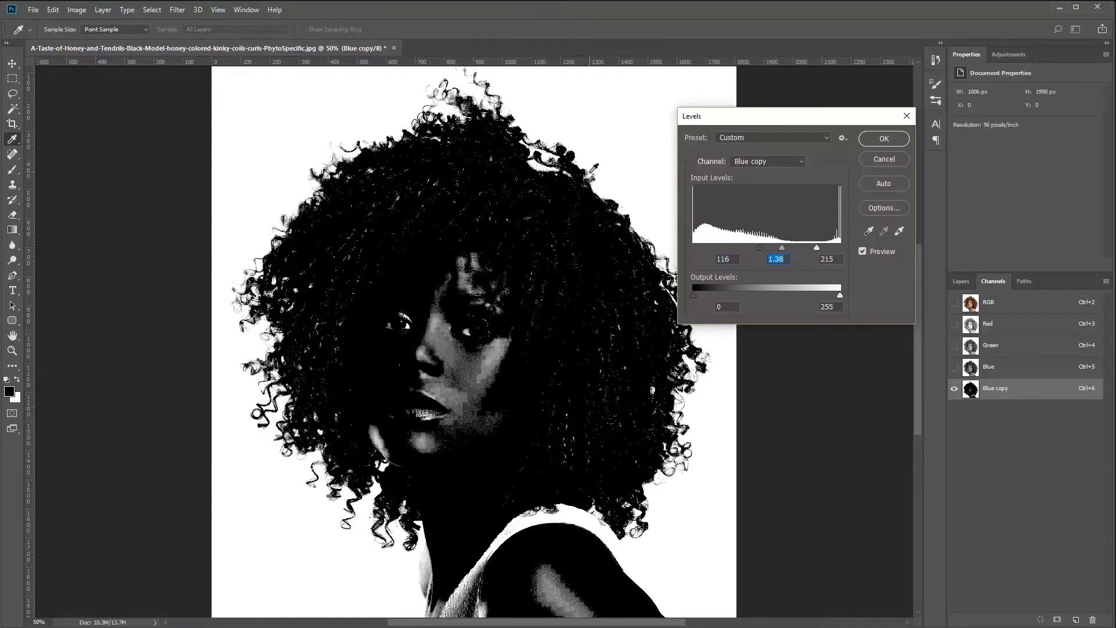
drag(798, 119, 854, 107)
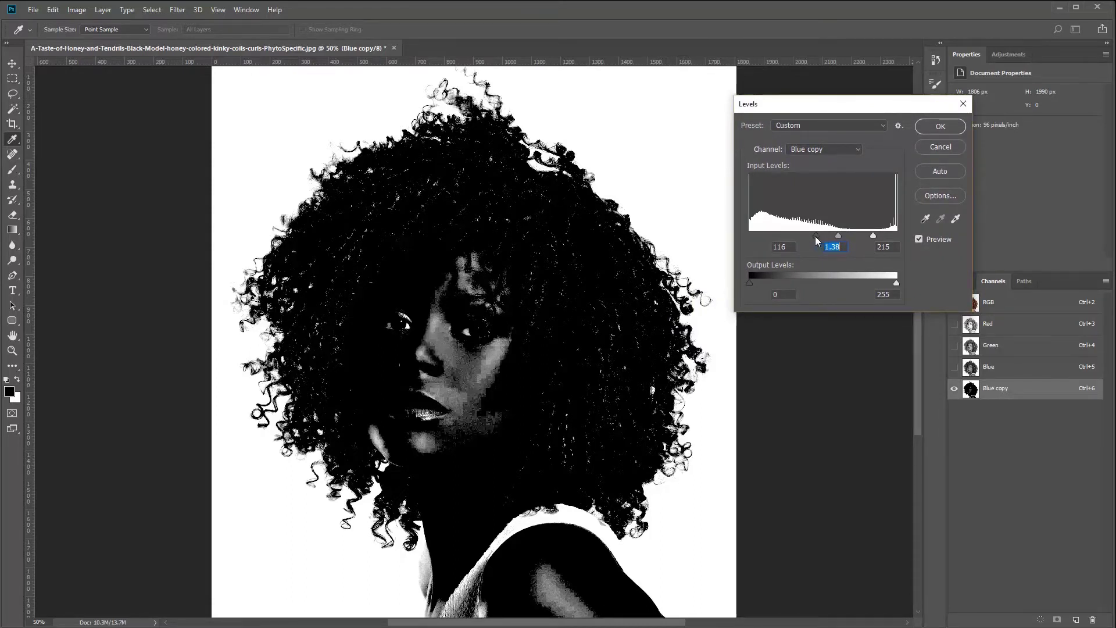
mouse_move(817, 236)
mouse_down()
mouse_move(878, 242)
mouse_move(812, 230)
mouse_move(833, 230)
mouse_up()
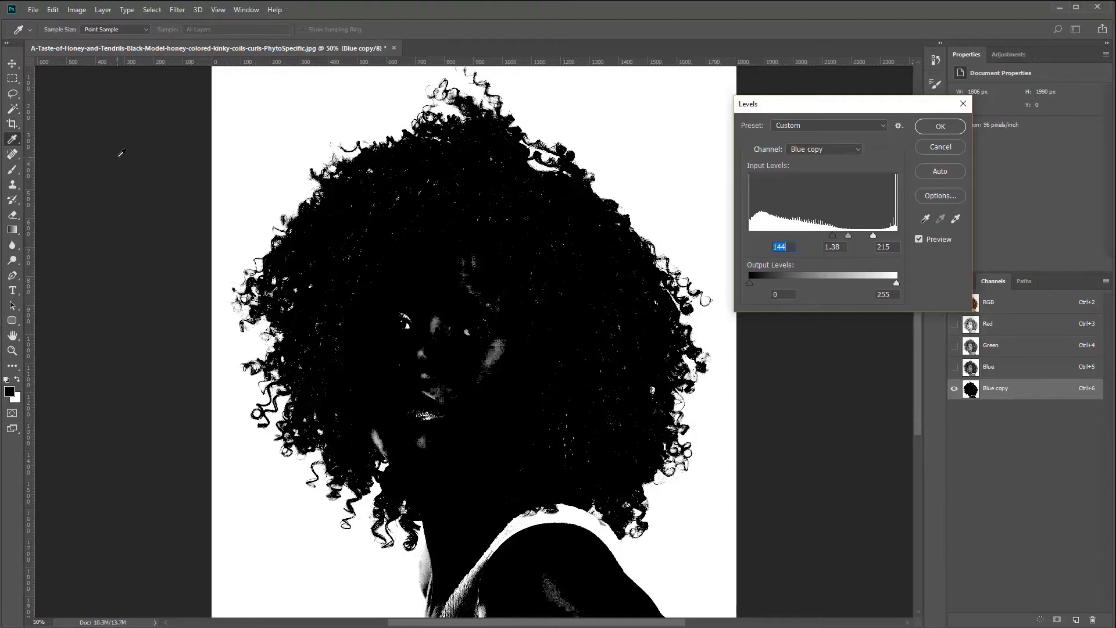
click(939, 126)
key(s)
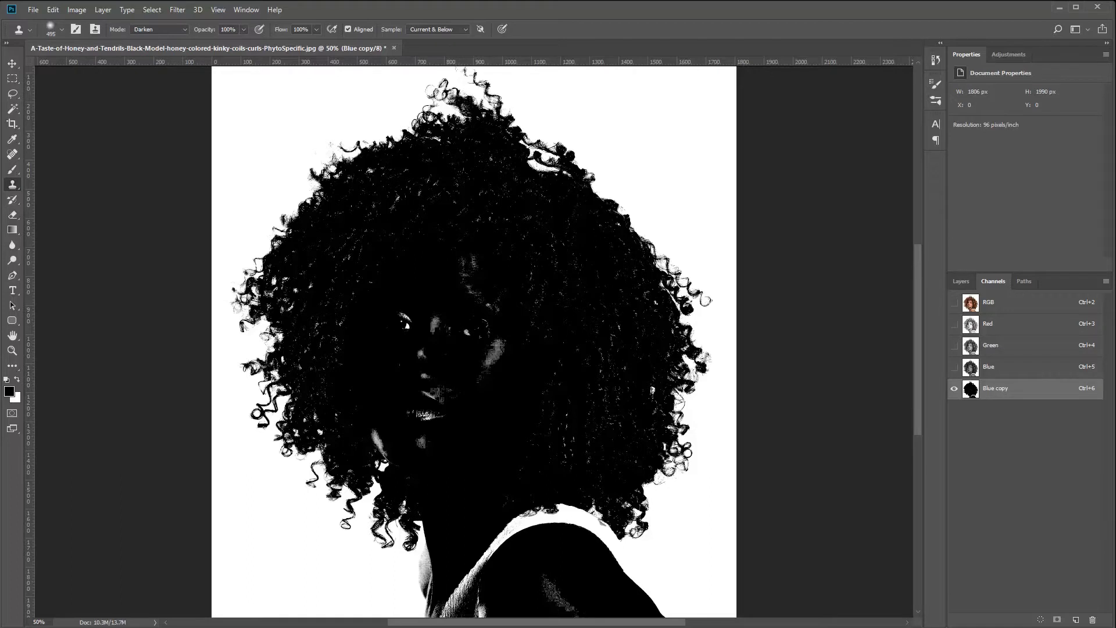
Load the Blue copy channel as a selection and add it as a layer mask on the Background layer
ctrl+click(977, 391)
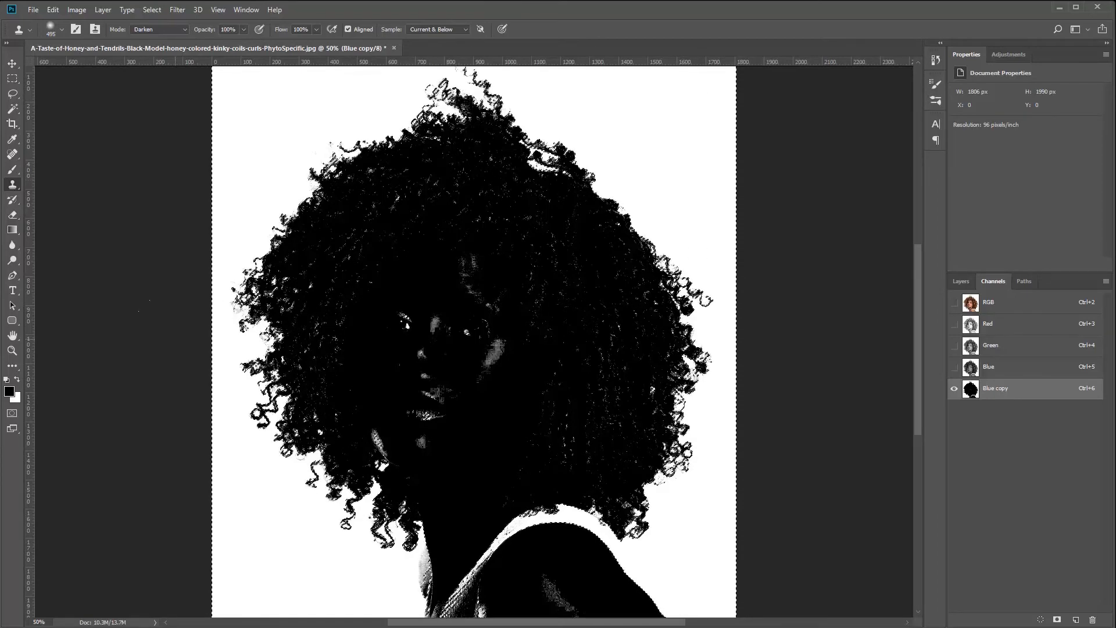
click(960, 282)
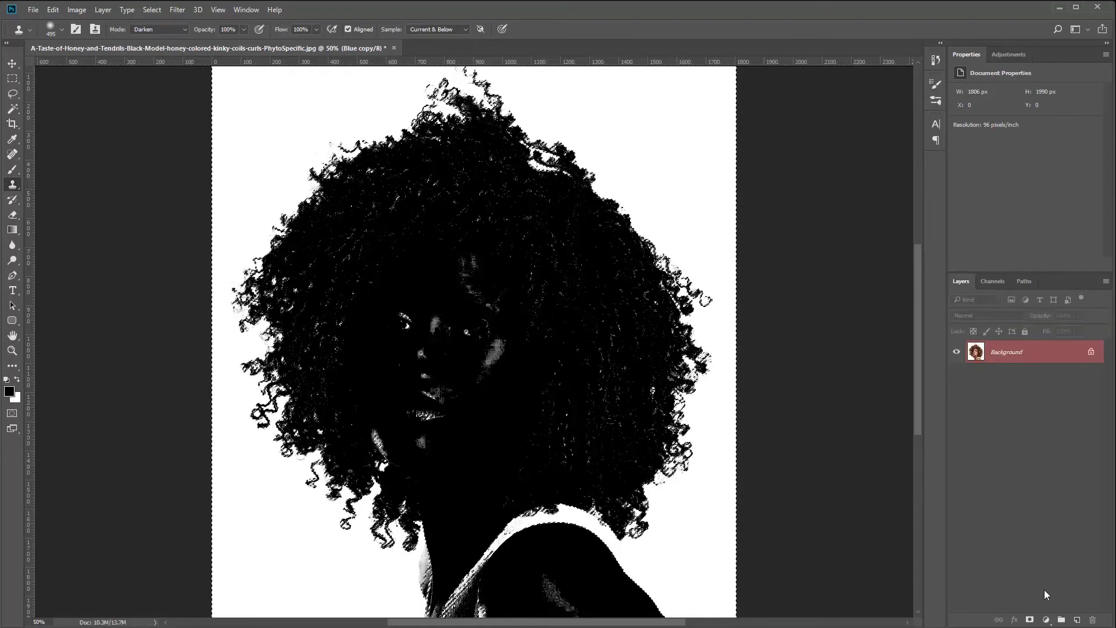
click(1029, 621)
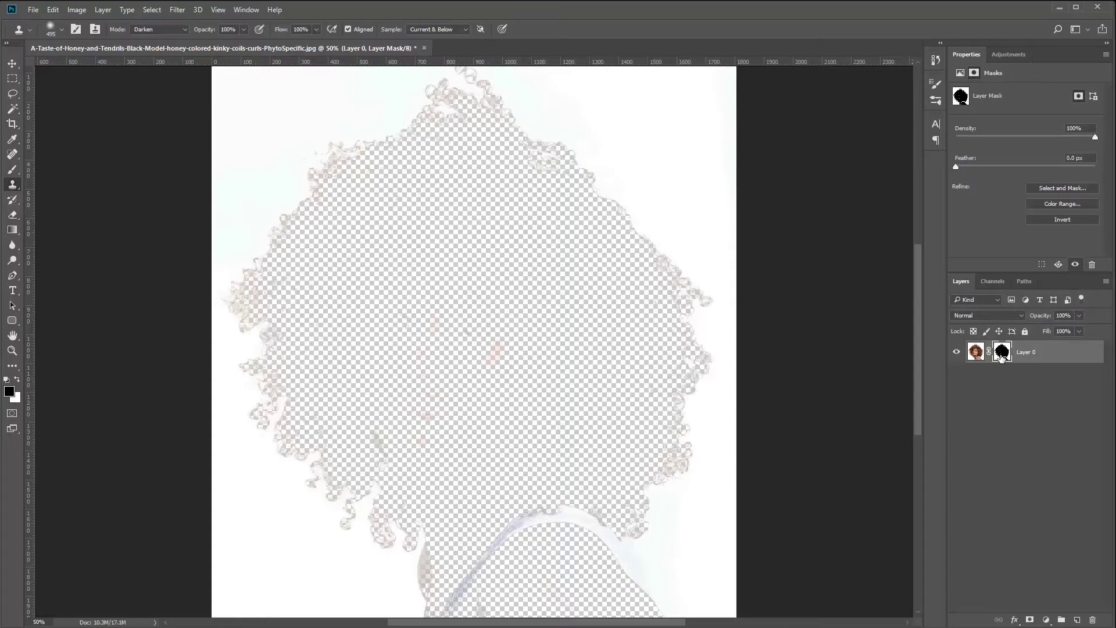
Invert the layer mask and display the mask alone on the canvas
drag(1001, 357, 1004, 362)
key(ctrl+i)
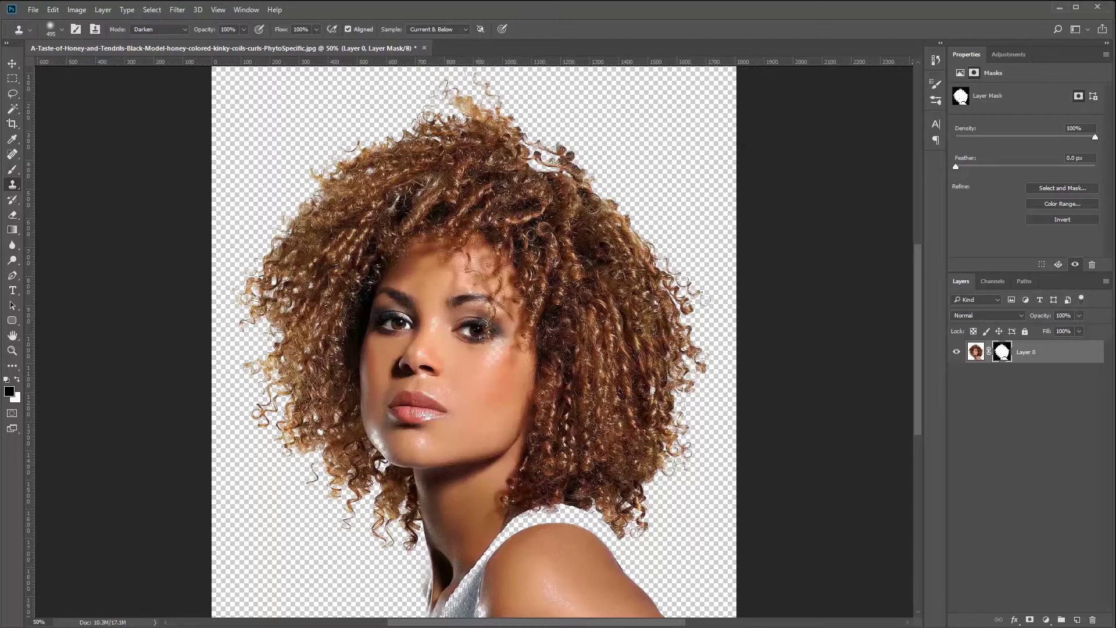
alt+click(1002, 355)
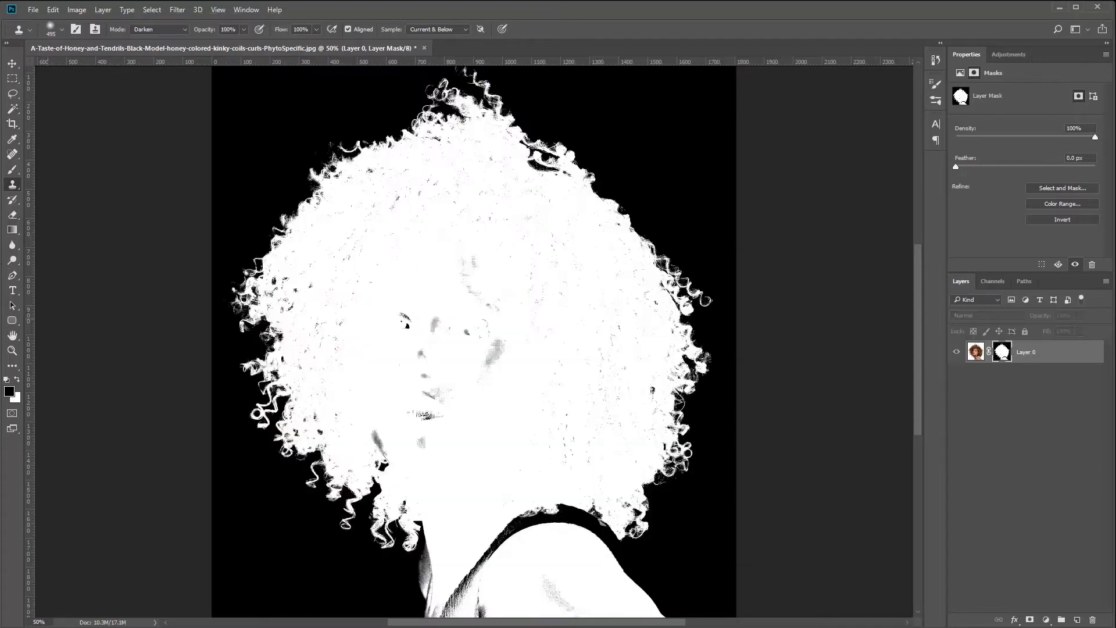
Paint white with the 448 px Brush over the dark spots in the mask's face, inner hair, neck and shirt strap
click(12, 169)
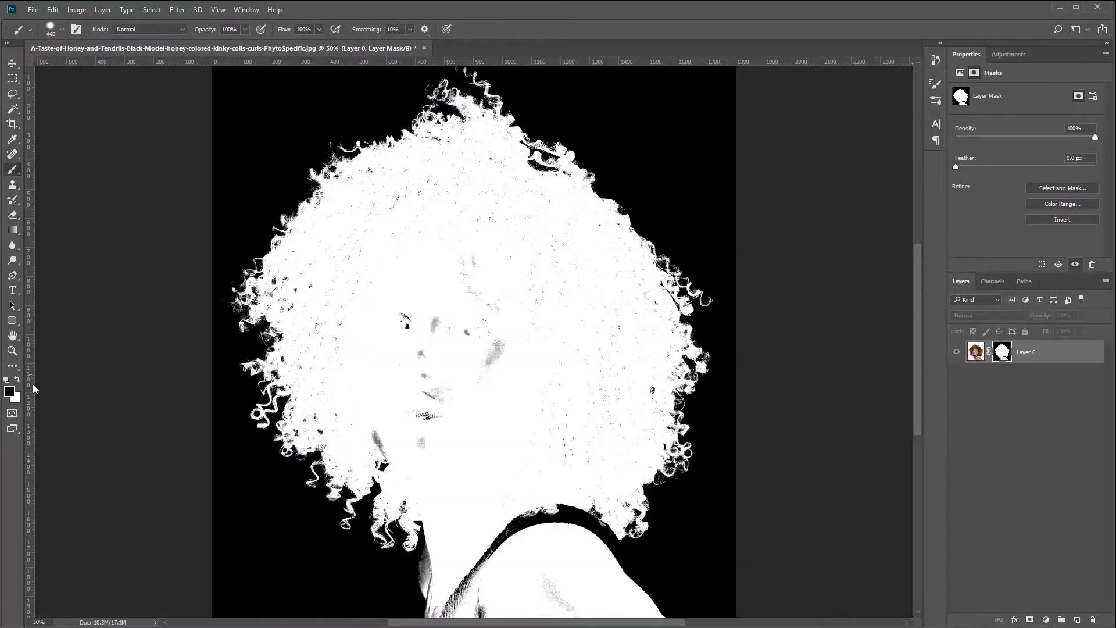
click(16, 379)
mouse_move(405, 321)
mouse_down()
mouse_move(466, 331)
mouse_move(401, 346)
mouse_up()
click(498, 348)
click(474, 261)
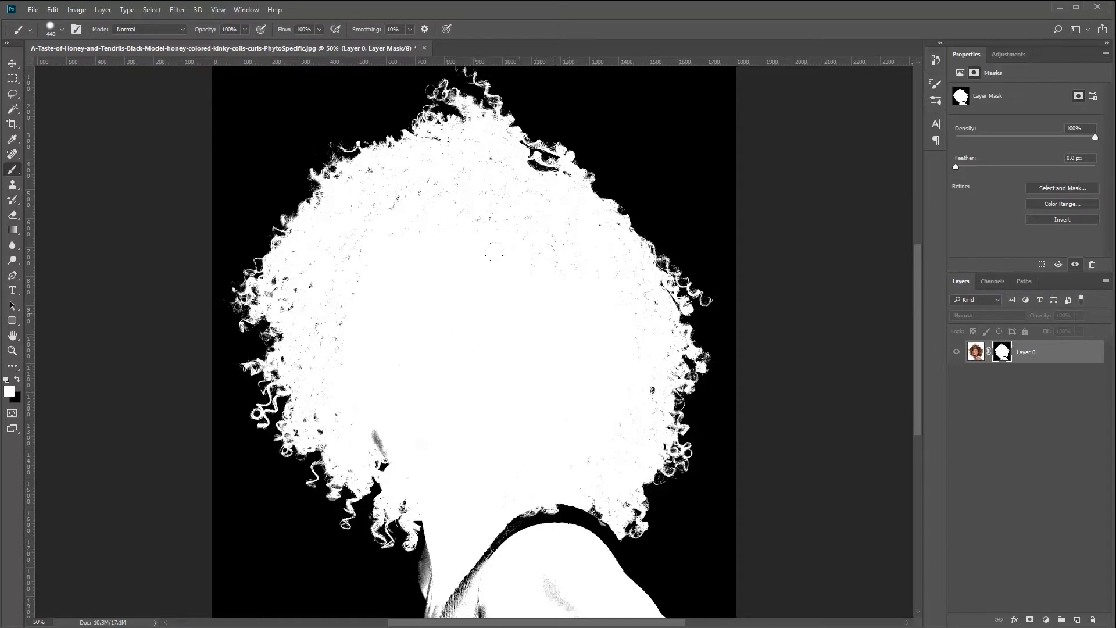
click(395, 203)
mouse_move(465, 419)
mouse_down()
mouse_move(473, 472)
mouse_move(461, 500)
mouse_move(460, 467)
mouse_up()
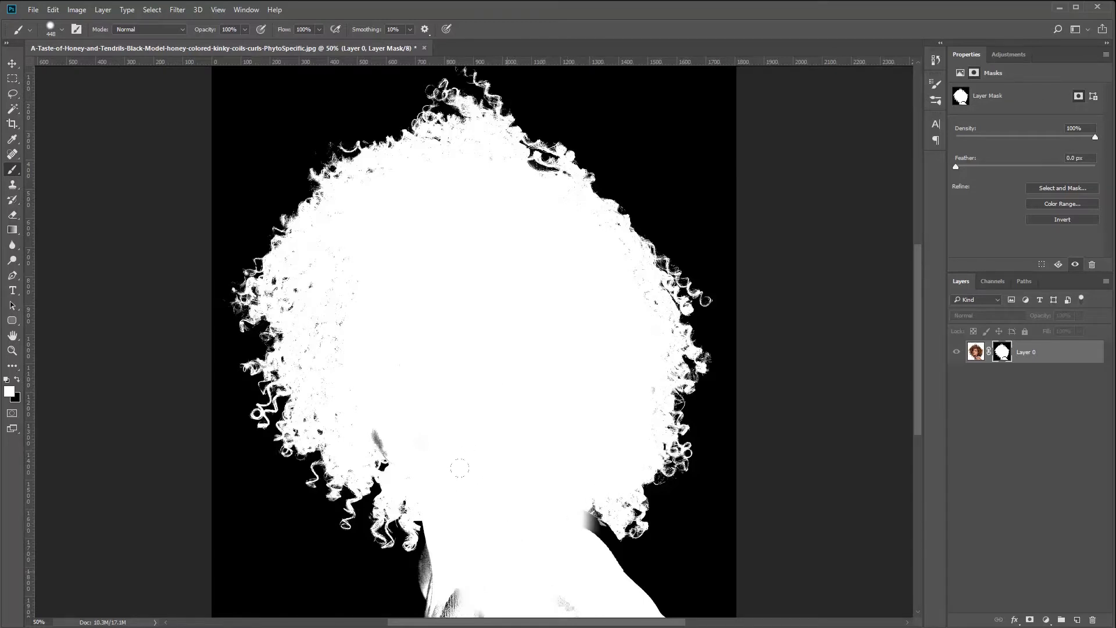
Set the brush to 183 px and 100% hardness, then paint the mask's shoulder and lower body areas white
right_click(414, 232)
drag(581, 344, 543, 341)
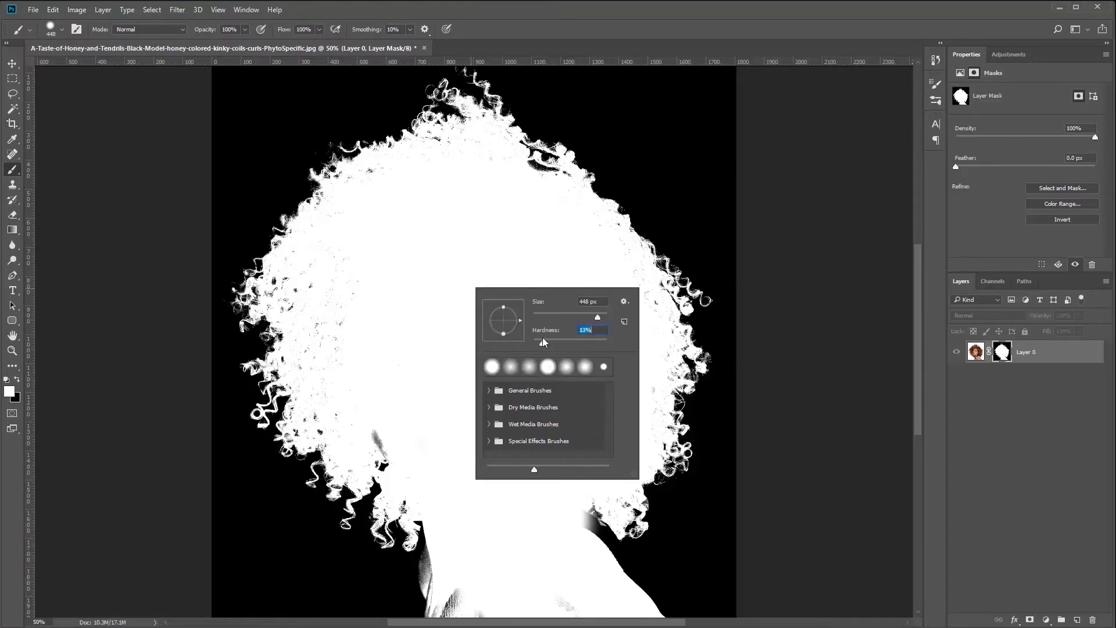
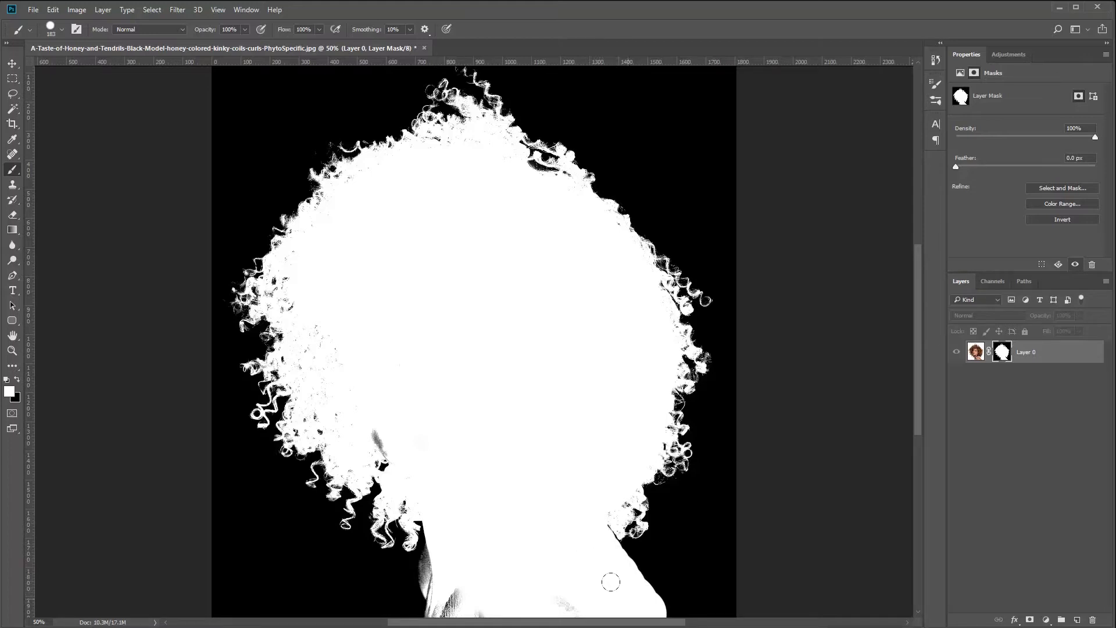
mouse_move(615, 587)
mouse_down()
mouse_move(573, 600)
mouse_move(440, 594)
mouse_up()
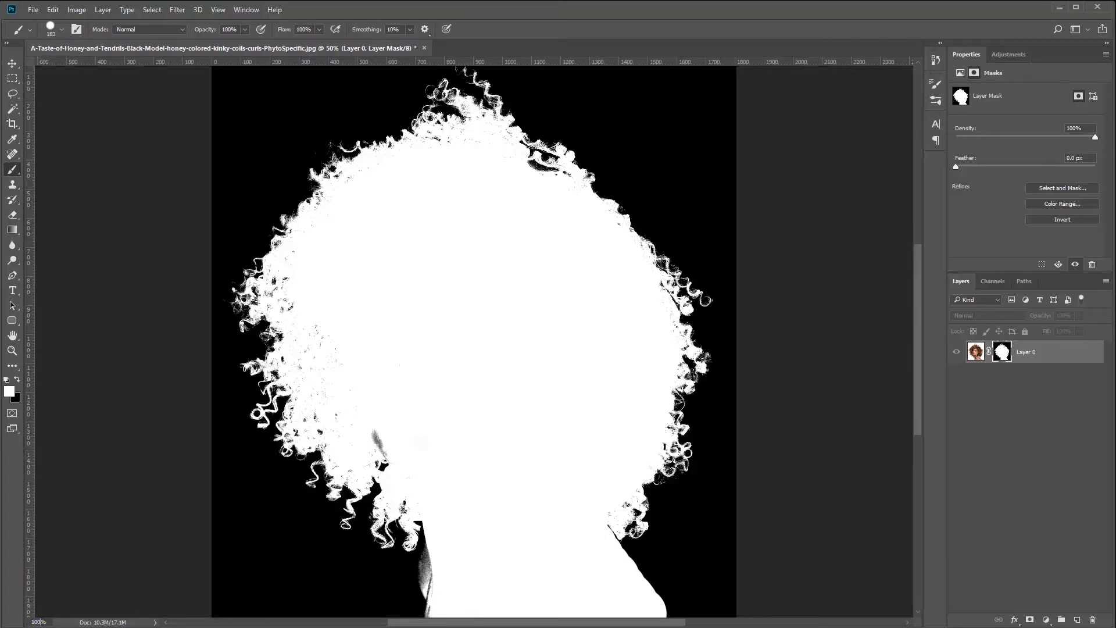
Paint white over the gray patch beside the jaw in the mask
key(ctrl+1)
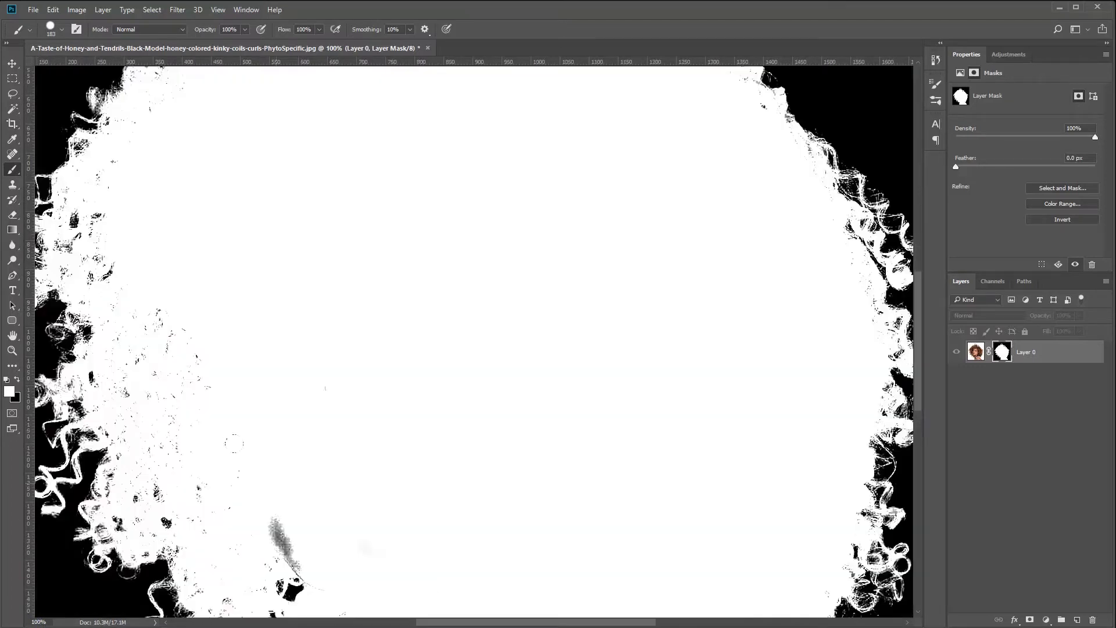
drag(274, 520, 291, 557)
drag(254, 473, 294, 564)
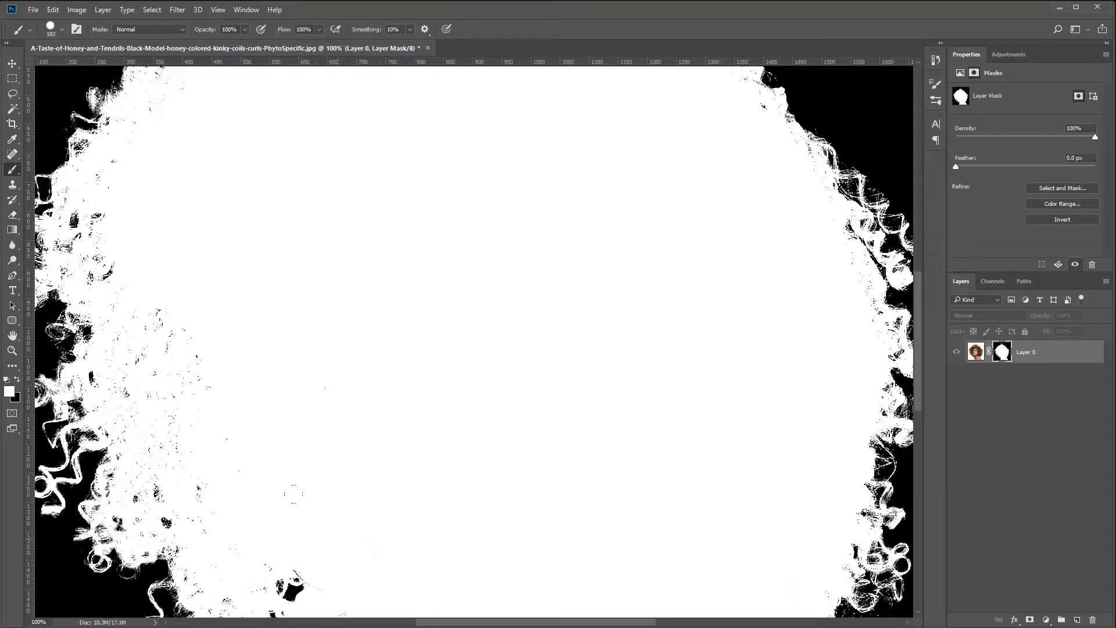
Set the brush size to 70 px and paint white over the dark specks inside the hair on the image's left side
right_click(398, 495)
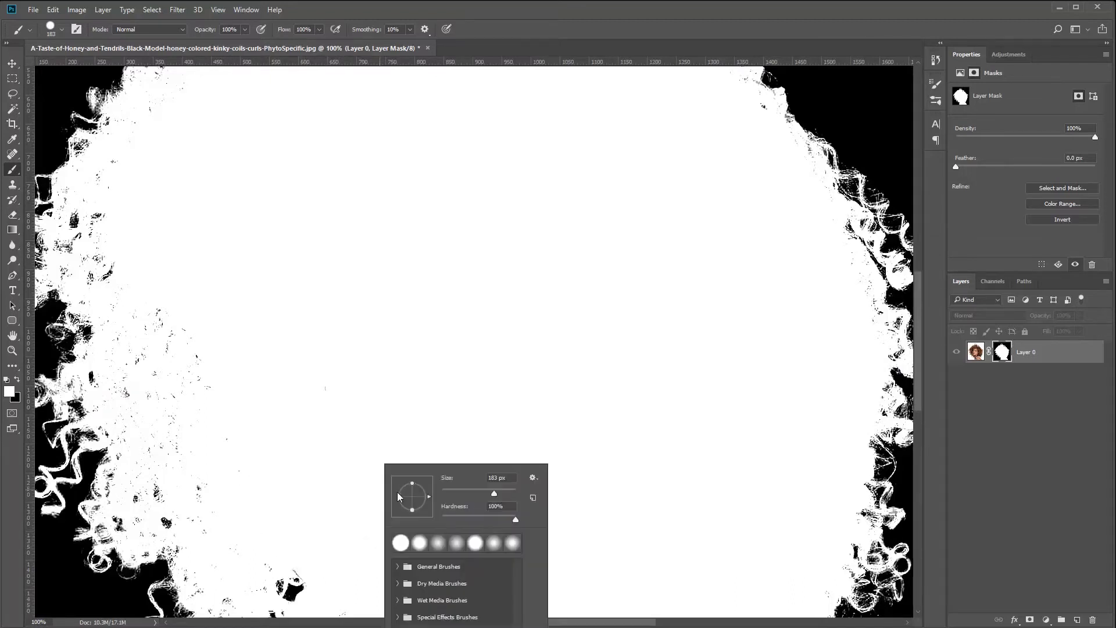
drag(471, 493, 468, 493)
click(305, 372)
mouse_move(147, 329)
mouse_down()
mouse_move(222, 469)
mouse_move(204, 389)
mouse_move(190, 476)
mouse_move(159, 436)
mouse_move(194, 535)
mouse_move(281, 599)
mouse_move(273, 522)
mouse_move(282, 580)
mouse_move(331, 541)
mouse_up()
Paint white over the gray areas along the left edge of the body below the curls in the mask
scroll(361, 528, down, 1)
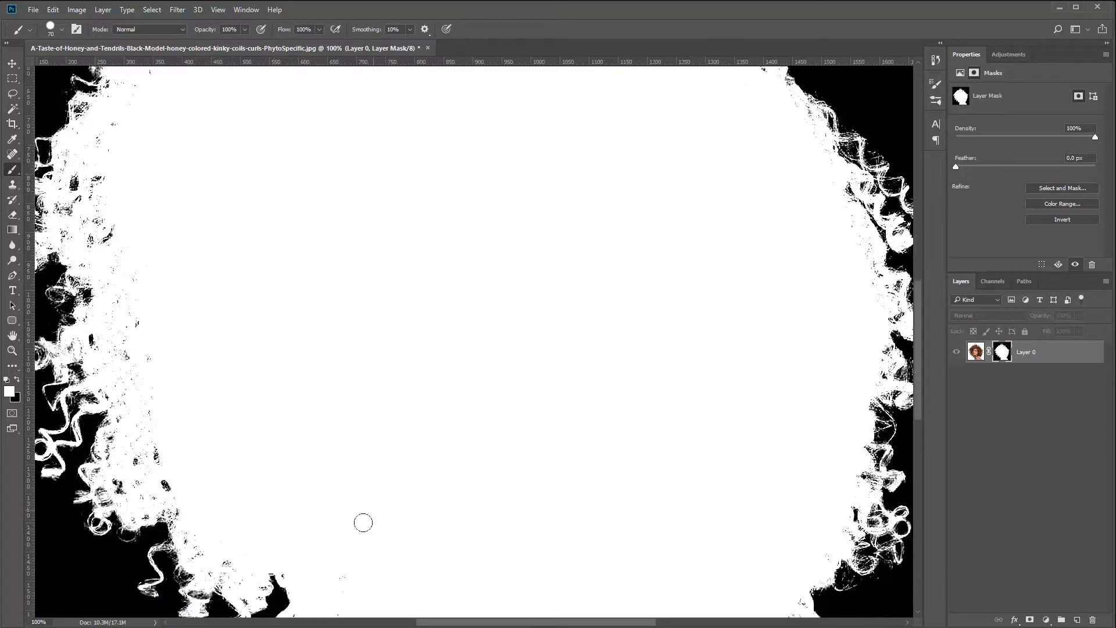
scroll(363, 523, down, 7)
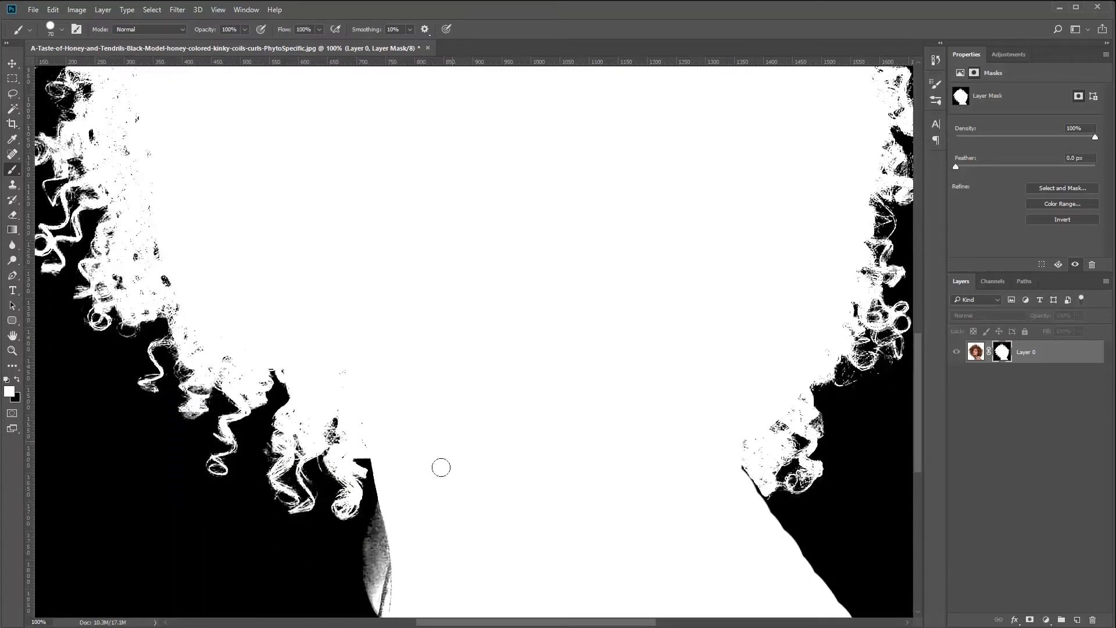
scroll(441, 468, down, 4)
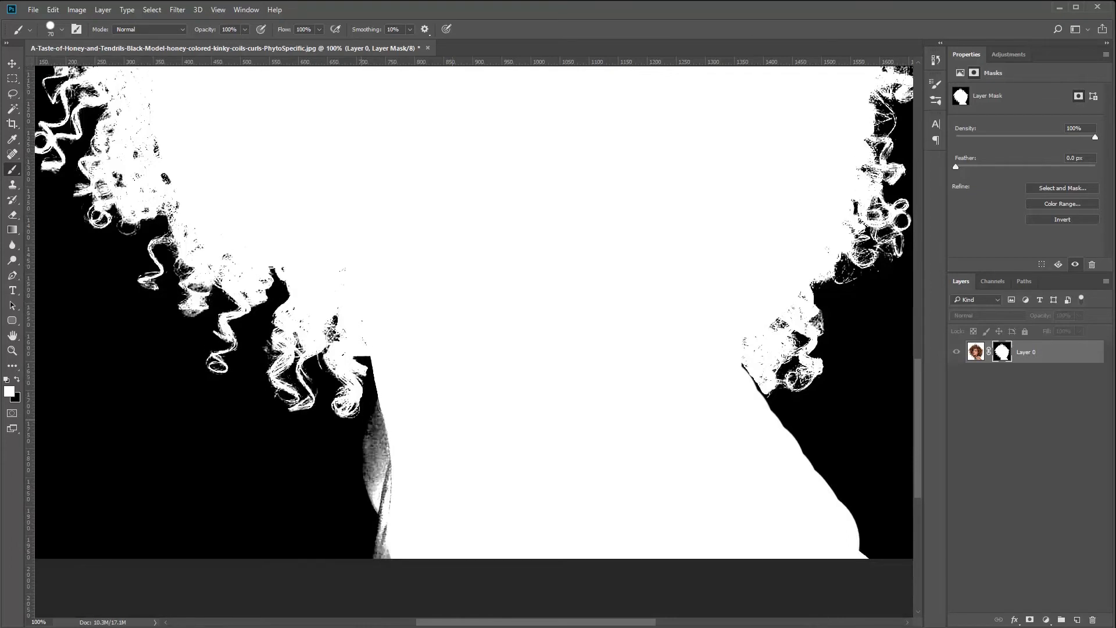
mouse_move(378, 409)
mouse_down()
mouse_move(373, 454)
mouse_move(386, 492)
mouse_move(372, 468)
mouse_move(378, 418)
mouse_up()
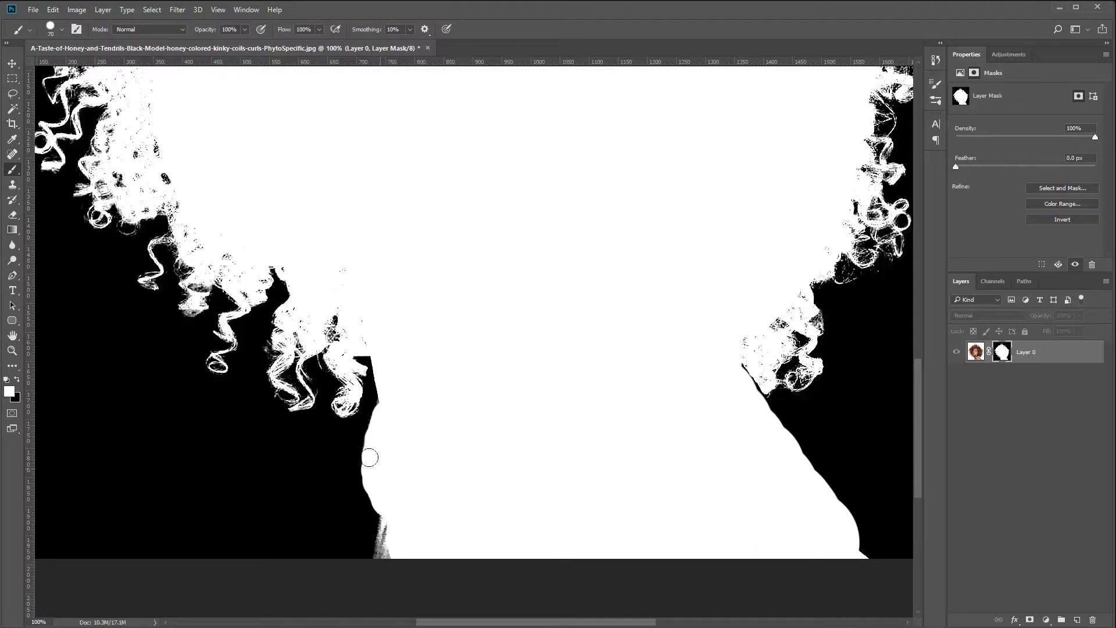
drag(388, 510, 383, 544)
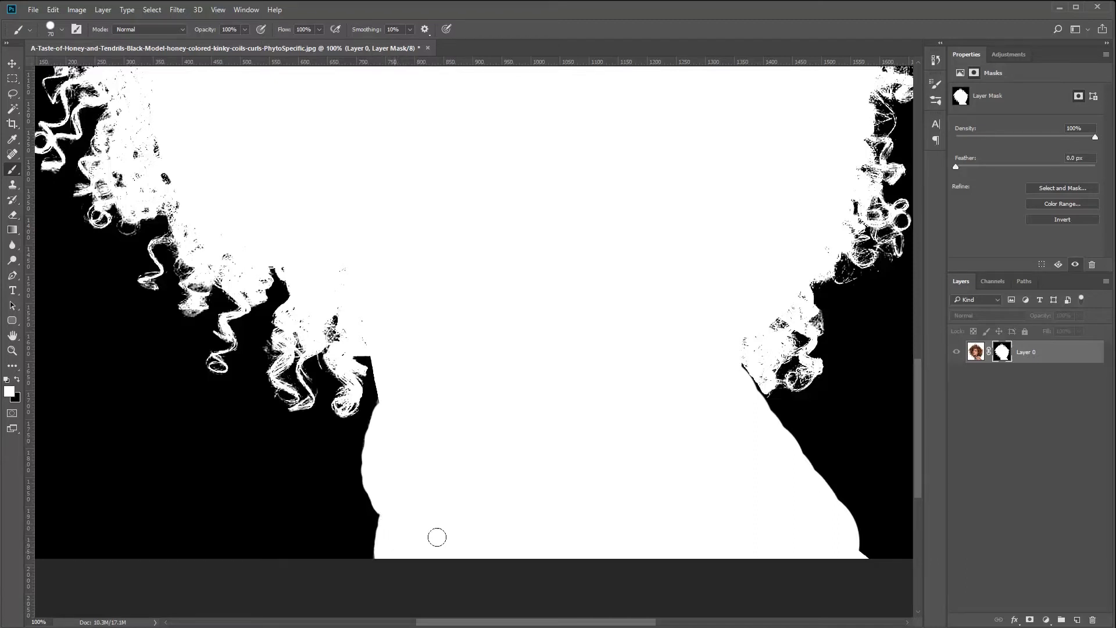
Paint white along the mask's right shoulder edge down to the image border and over the dark line beneath the curls
click(839, 533)
drag(842, 546, 874, 548)
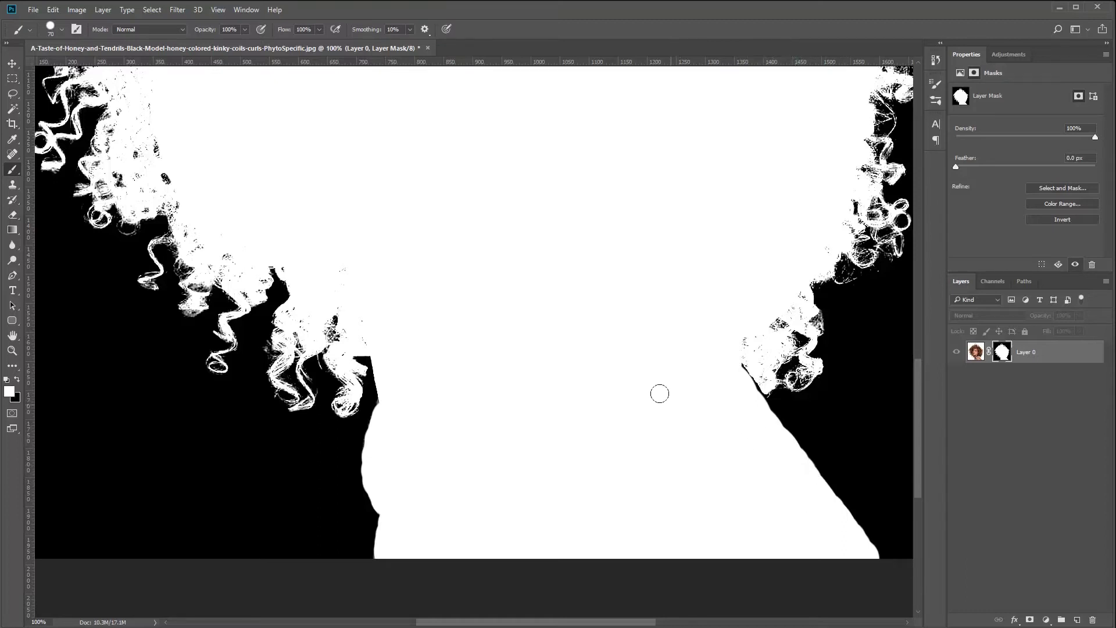
click(721, 369)
scroll(390, 229, up, 8)
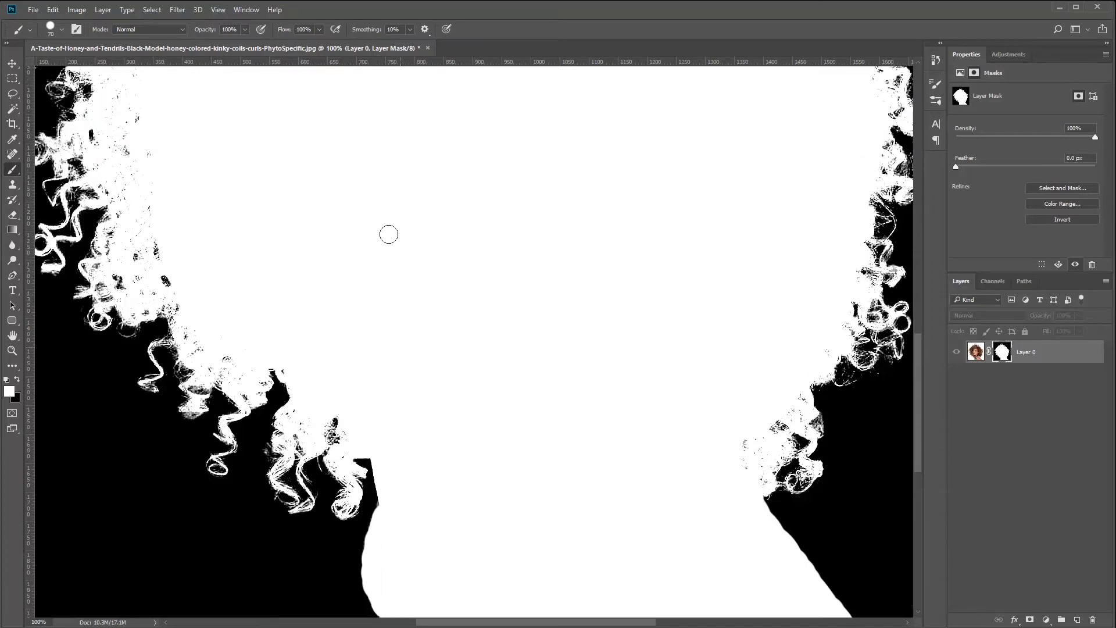
scroll(389, 235, up, 10)
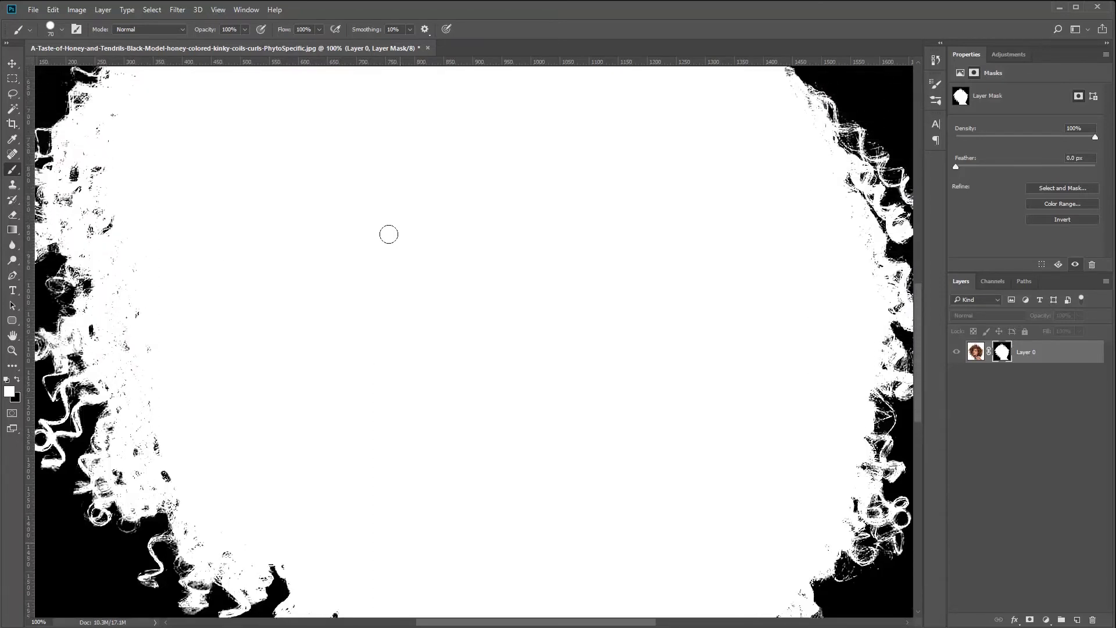
Inspect the mask's hair edges from the crown to the neck and switch from the mask view back to the masked image
scroll(389, 235, up, 15)
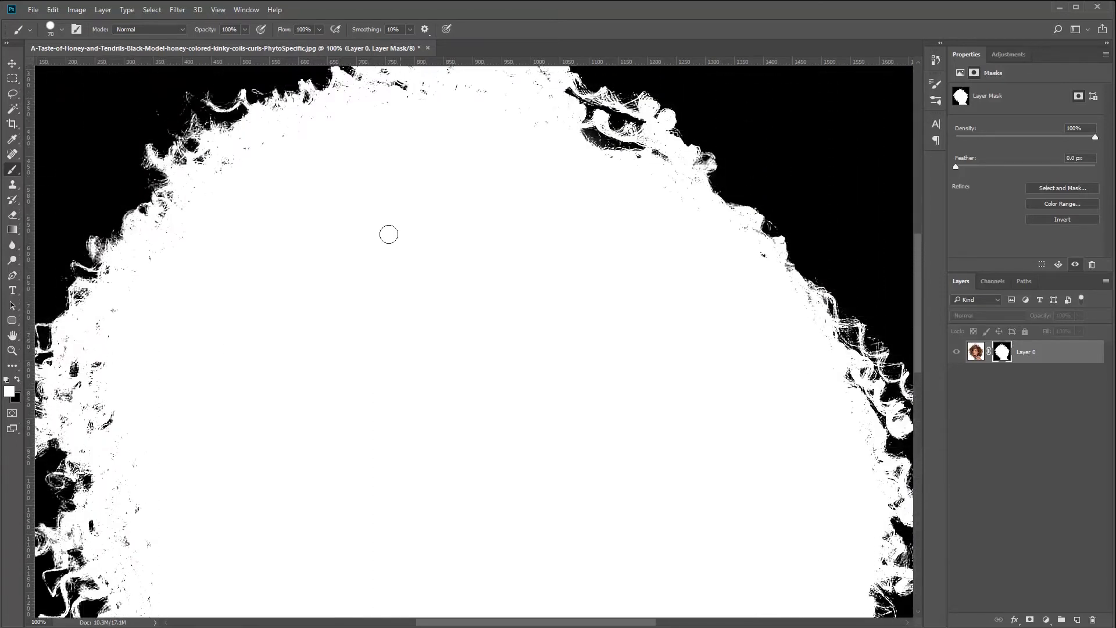
scroll(389, 235, up, 15)
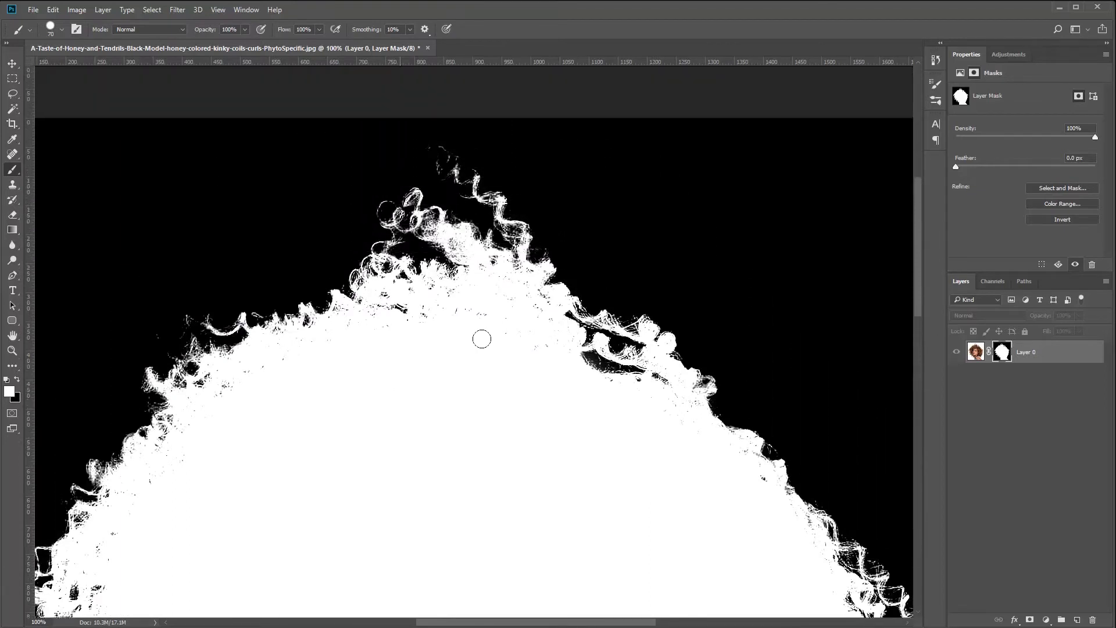
drag(916, 232, 923, 371)
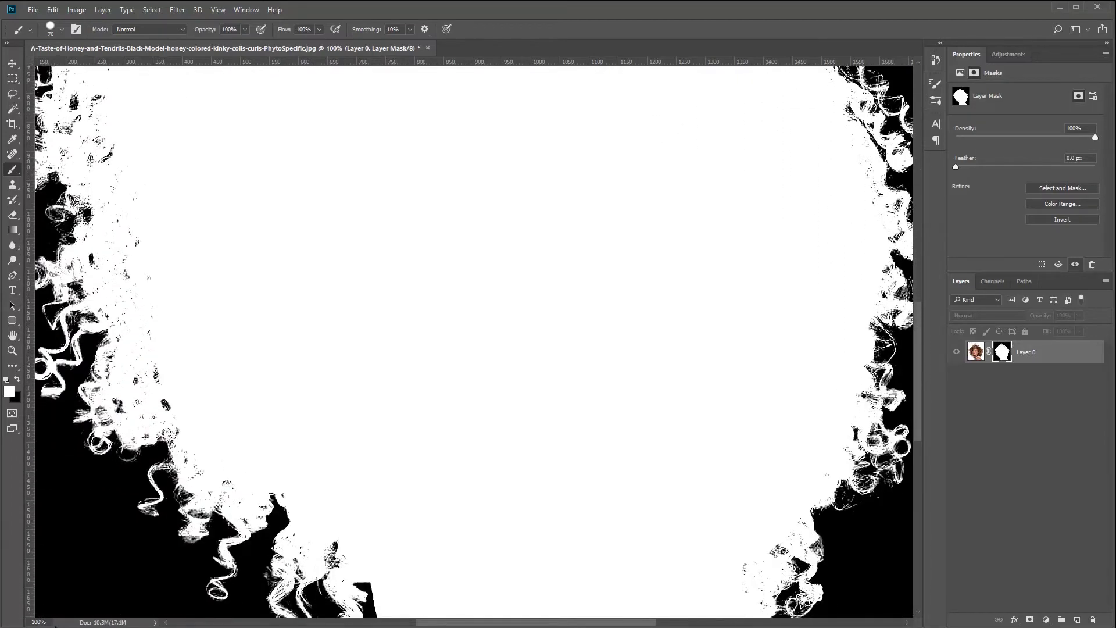
click(40, 622)
key(Return)
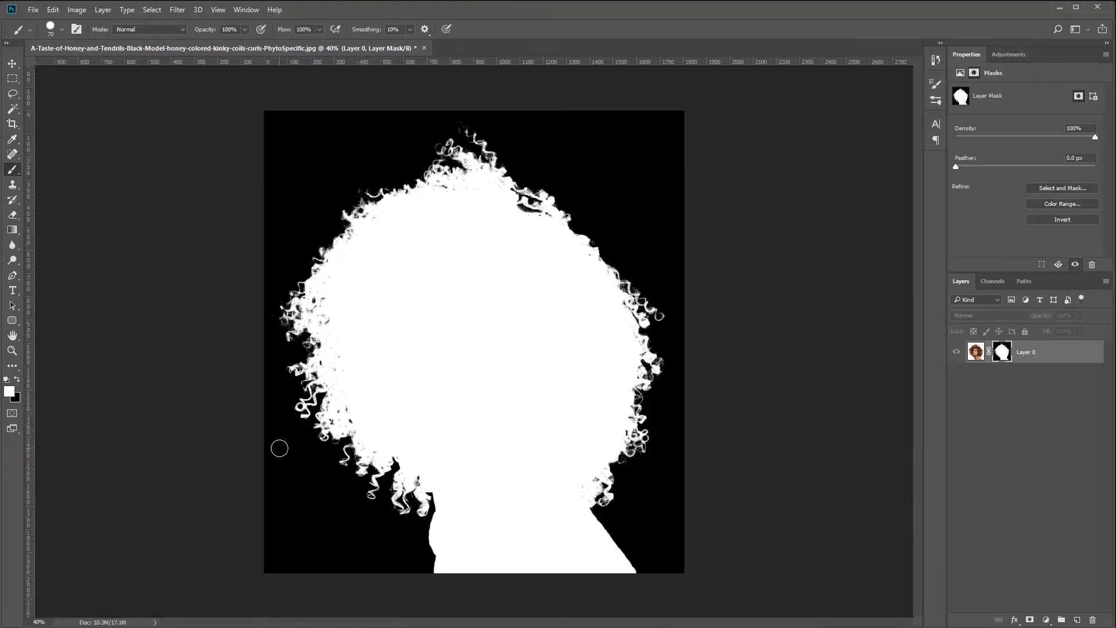
alt+click(1002, 353)
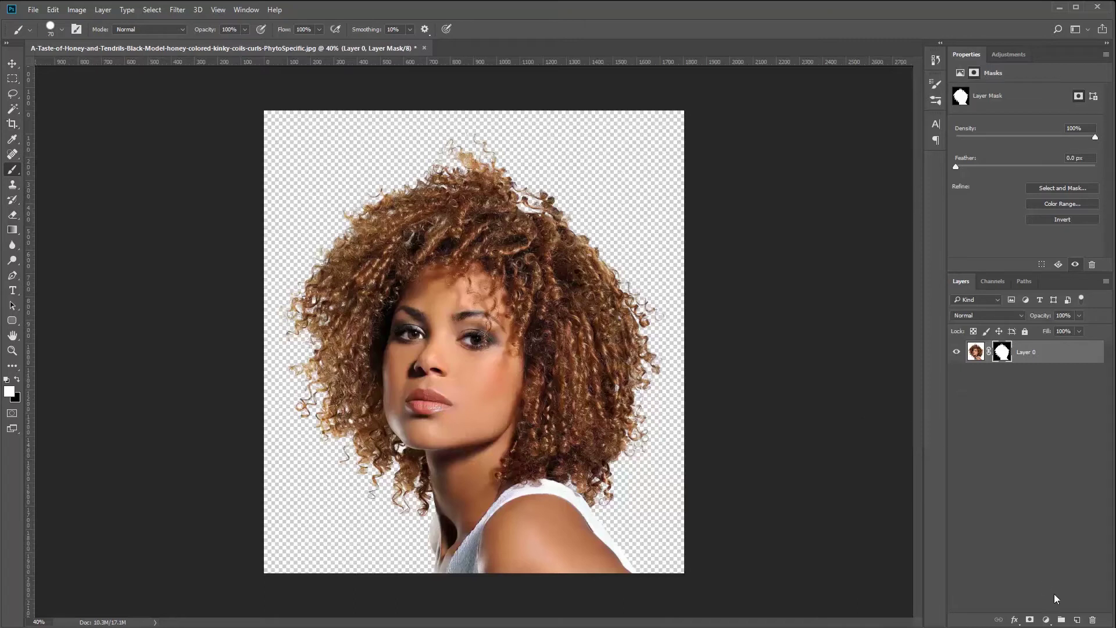
Add a white Solid Color fill layer and place it beneath Layer 0 as the background
click(1046, 620)
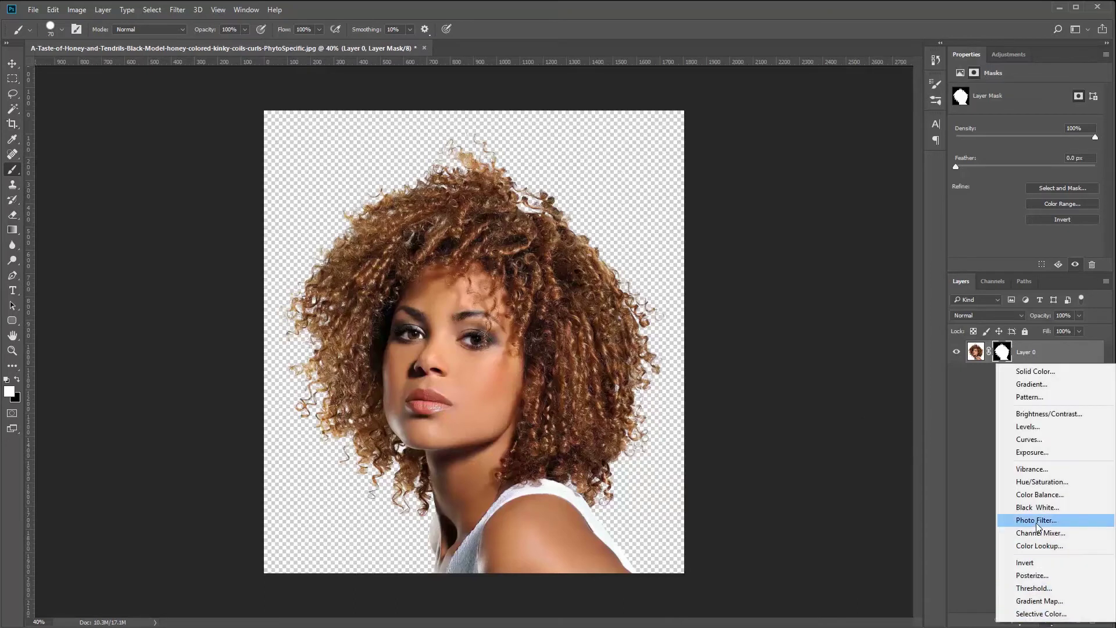
click(1020, 367)
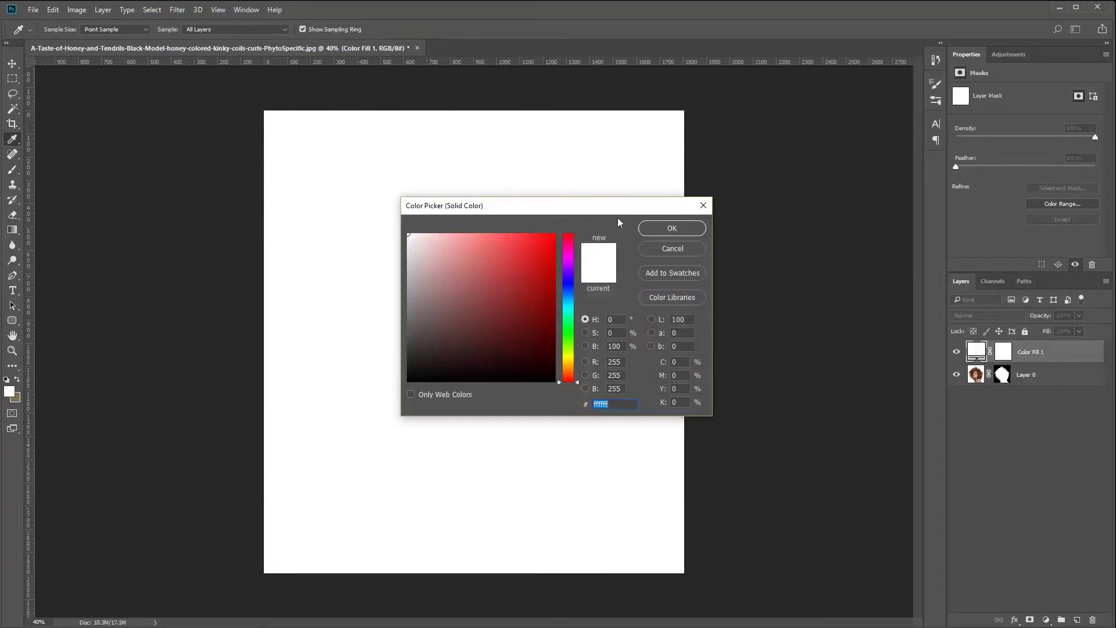
click(672, 229)
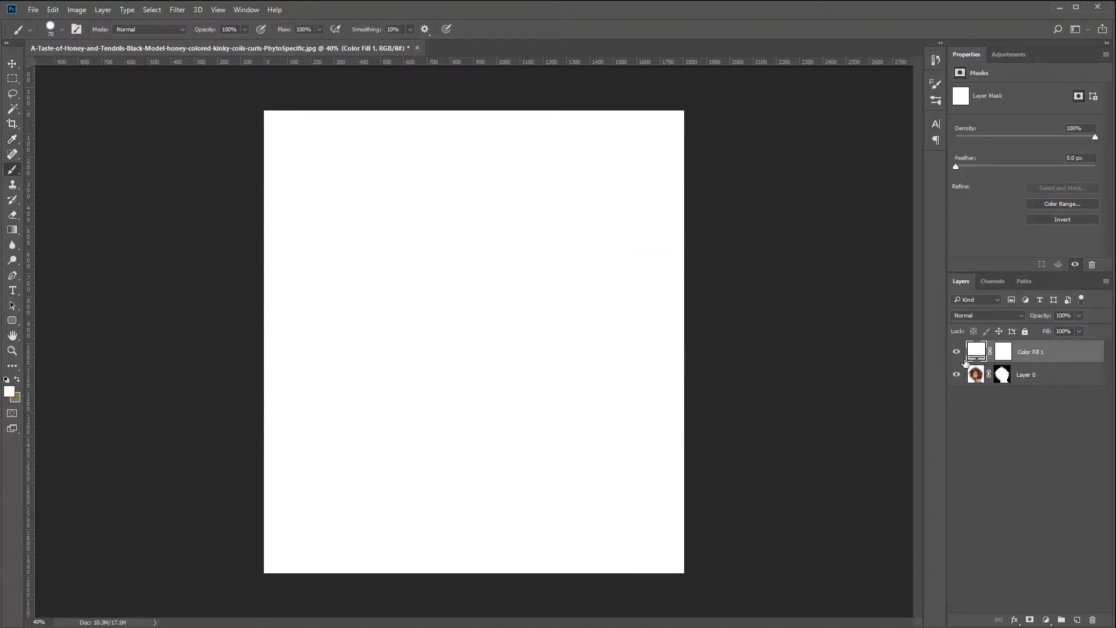
drag(1046, 353, 1049, 399)
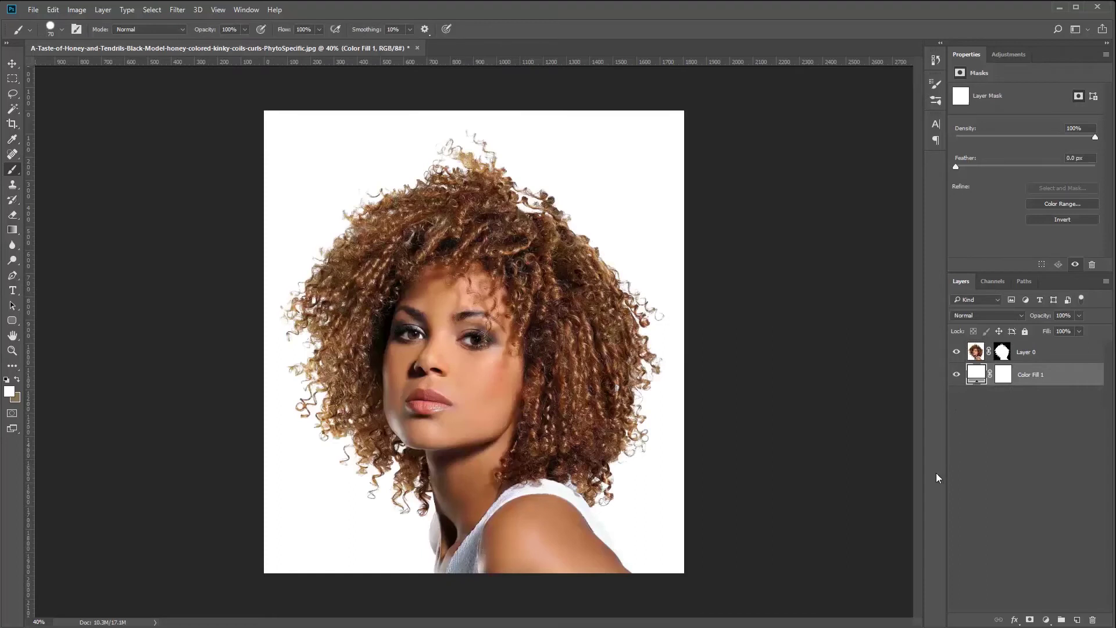
Recolor the background fill layer to the muted gray 999093 sampled from the woman's eye, after trying her lip tones
double_click(977, 376)
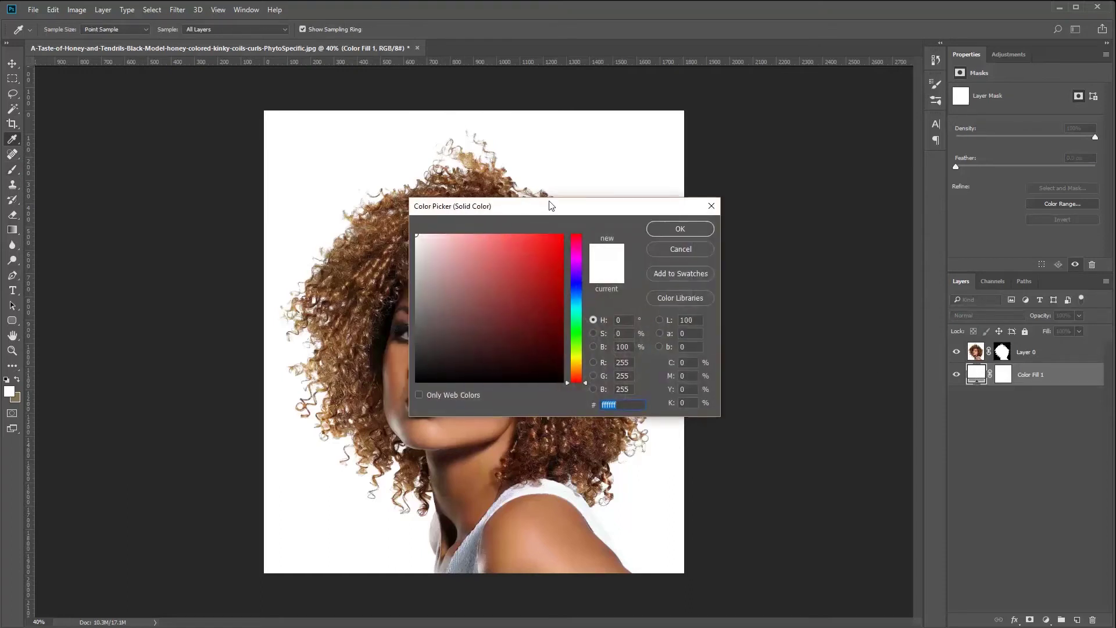
drag(550, 205, 664, 191)
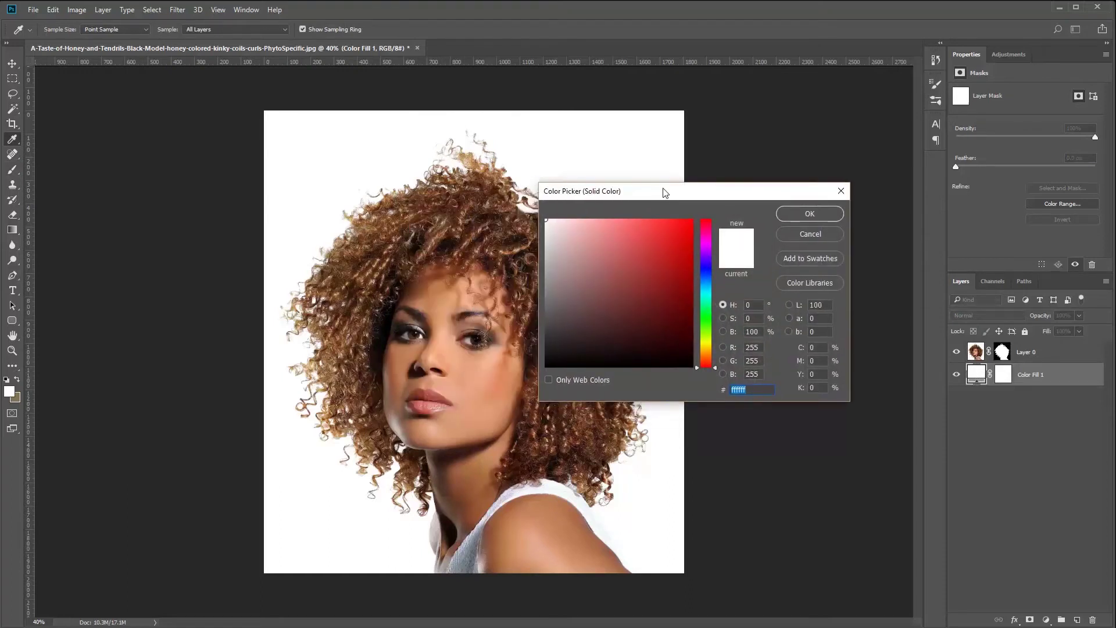
click(427, 405)
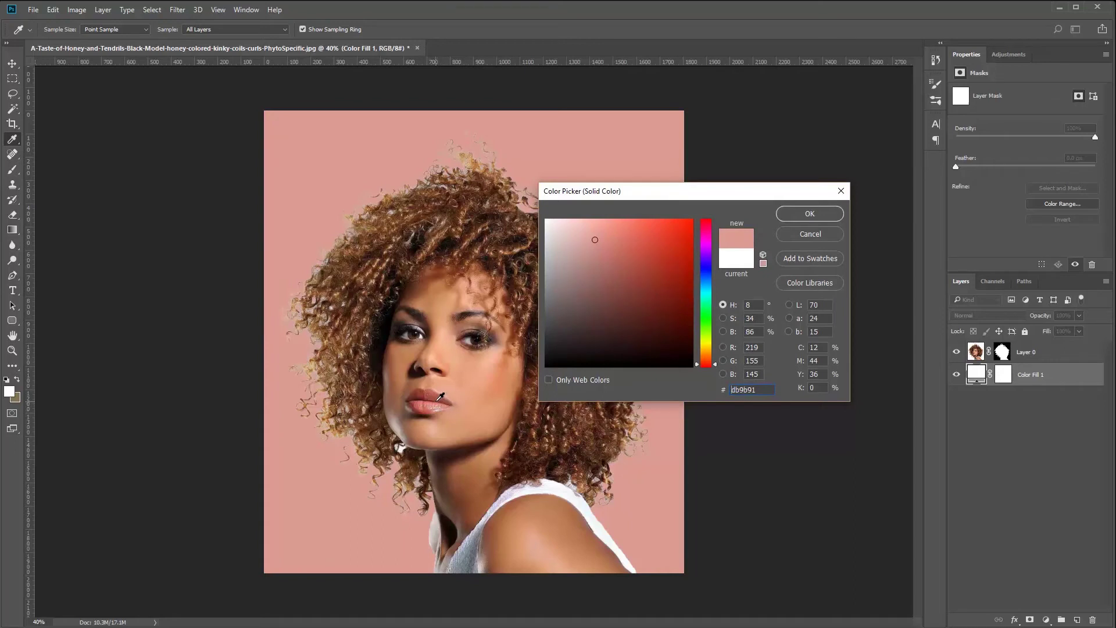
click(435, 397)
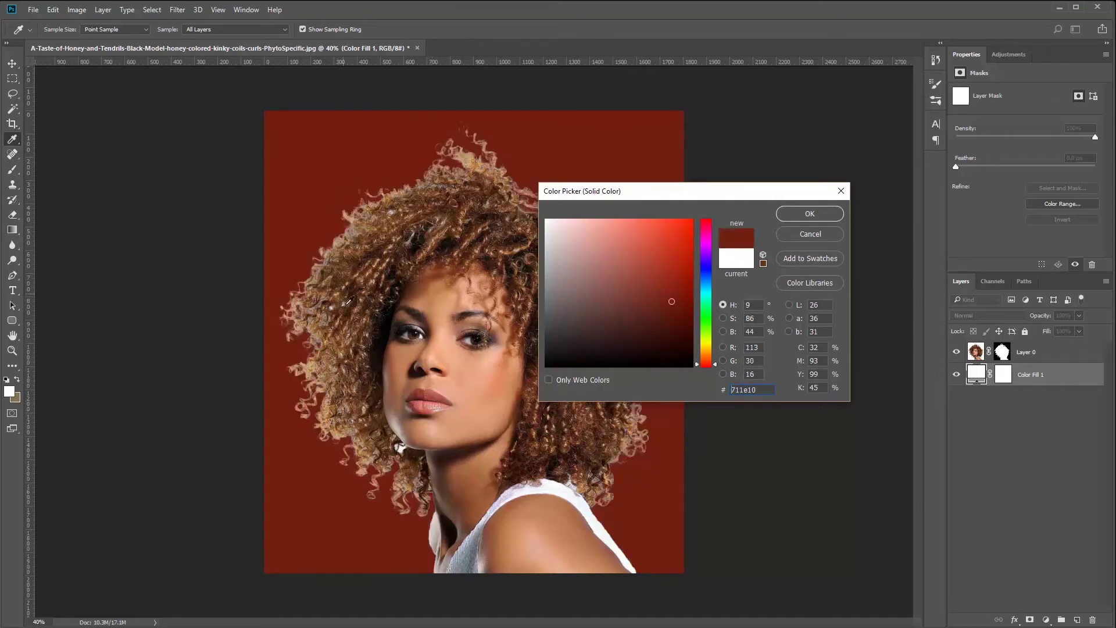
click(421, 402)
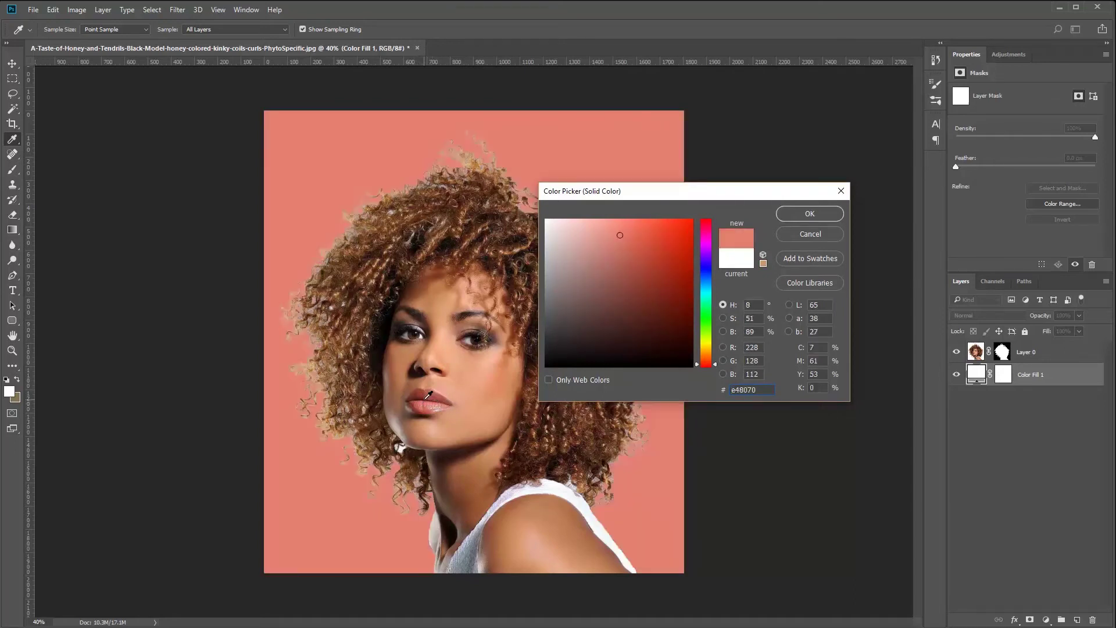
click(426, 399)
click(423, 399)
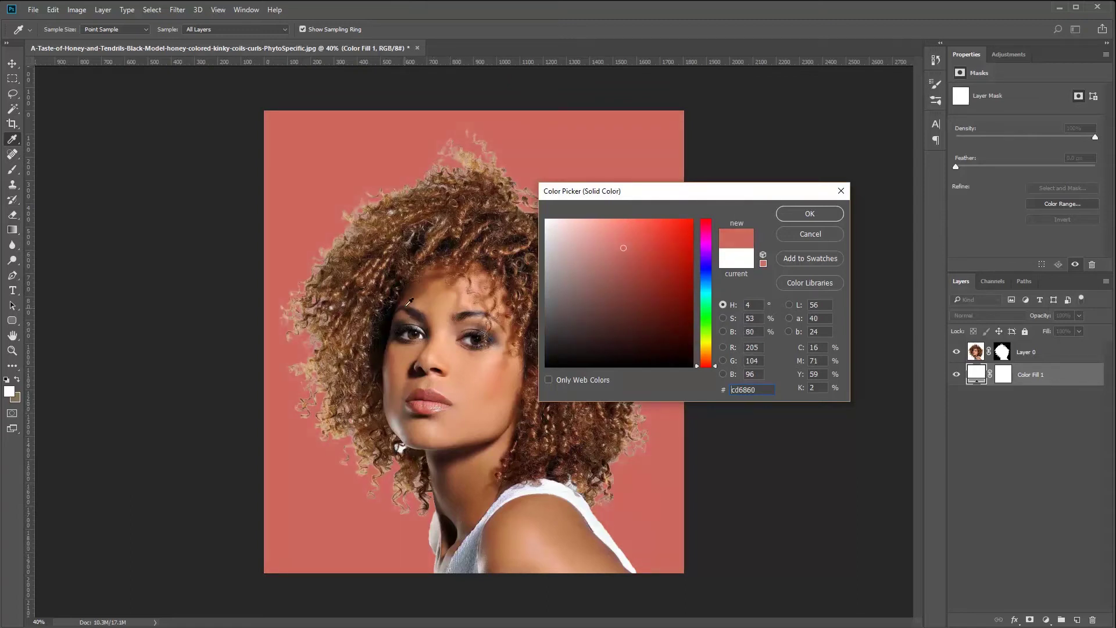
click(420, 325)
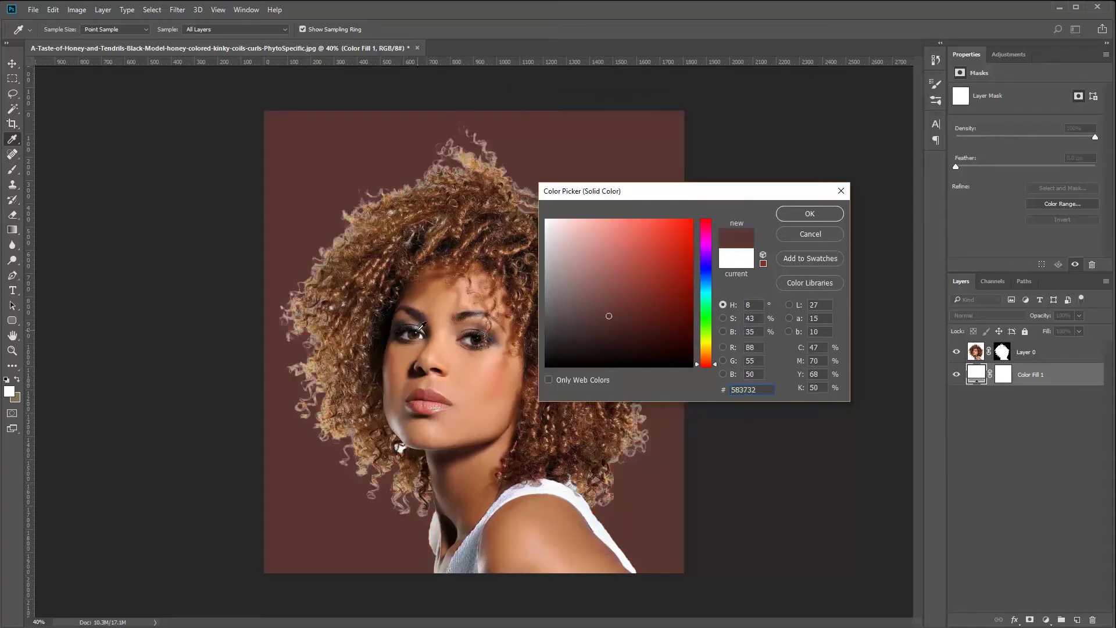
click(419, 325)
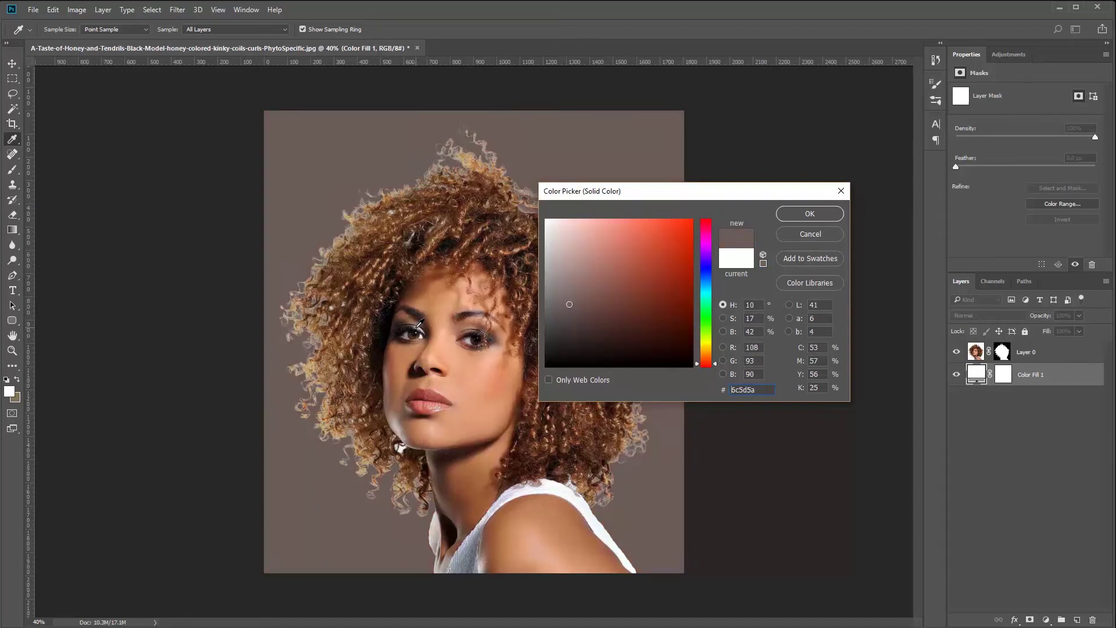
click(420, 324)
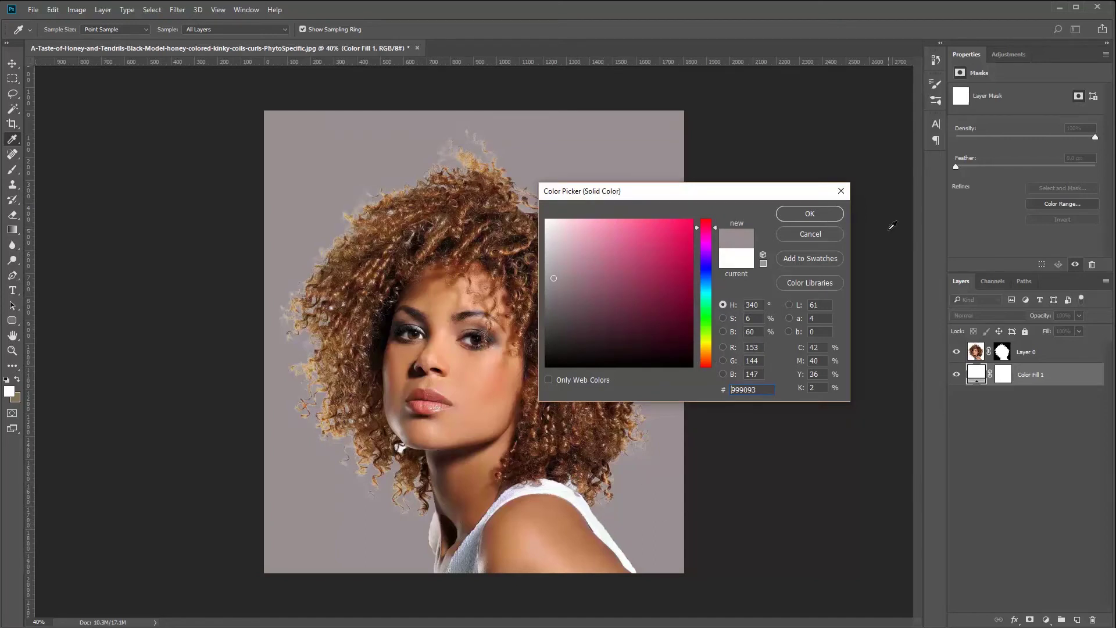
click(809, 215)
key(b)
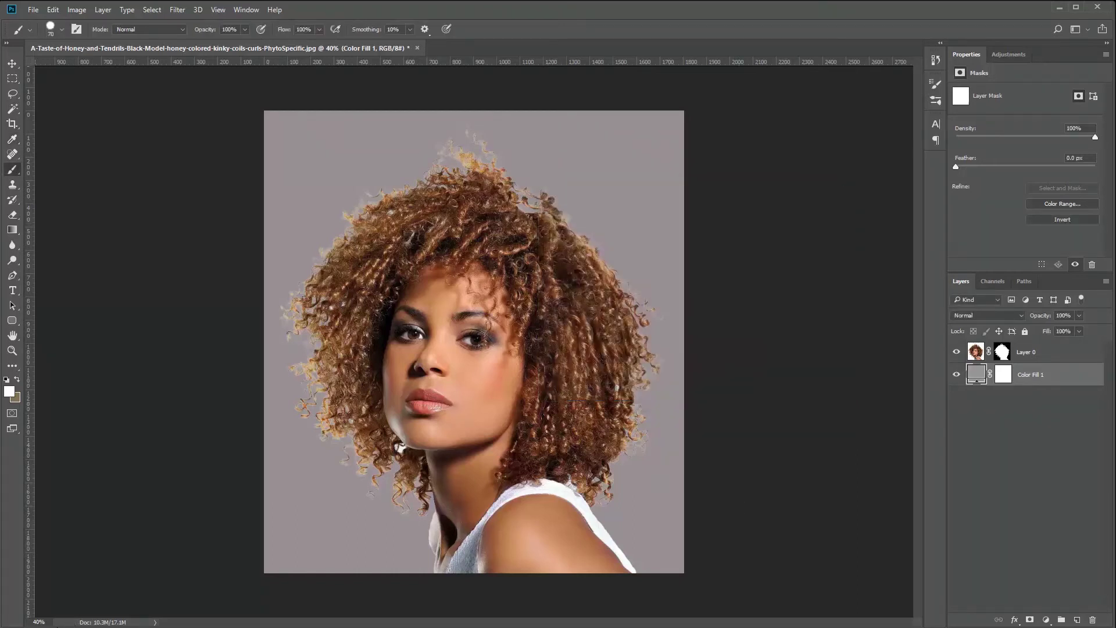
Add a new empty layer above Layer 0, clip it to Layer 0 and set its blend mode to Darken
click(39, 623)
text(70)
key(Return)
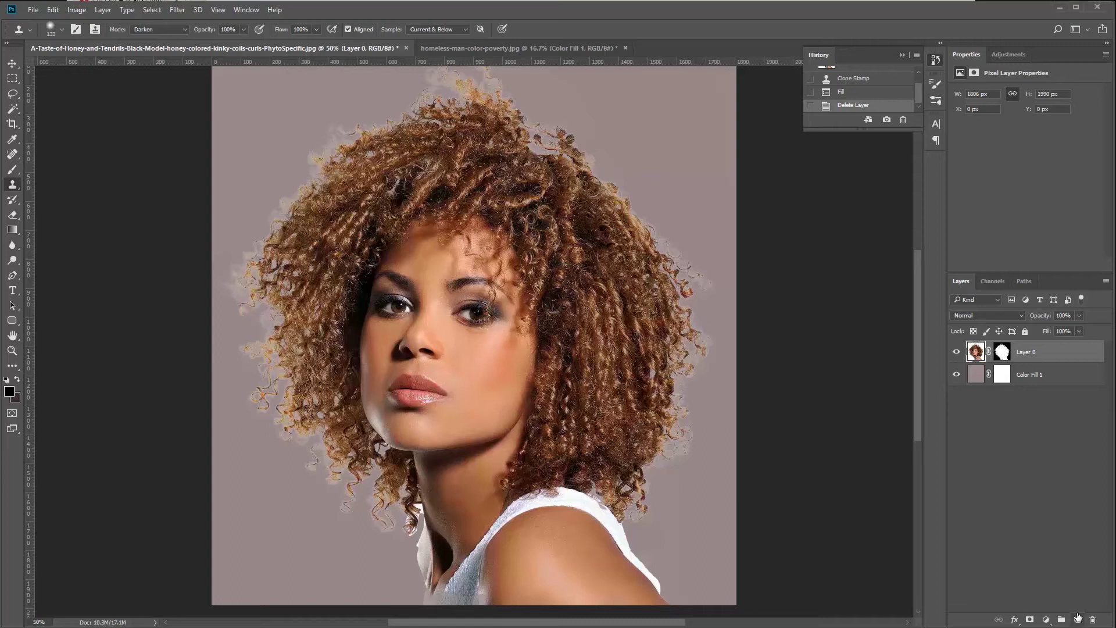
click(1078, 620)
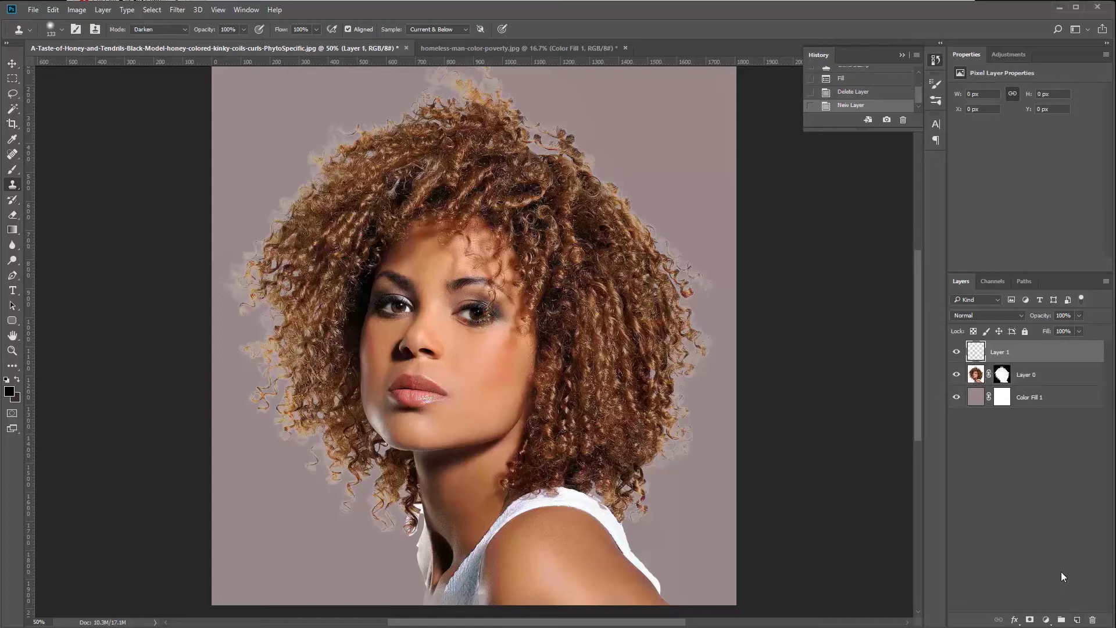
right_click(1017, 352)
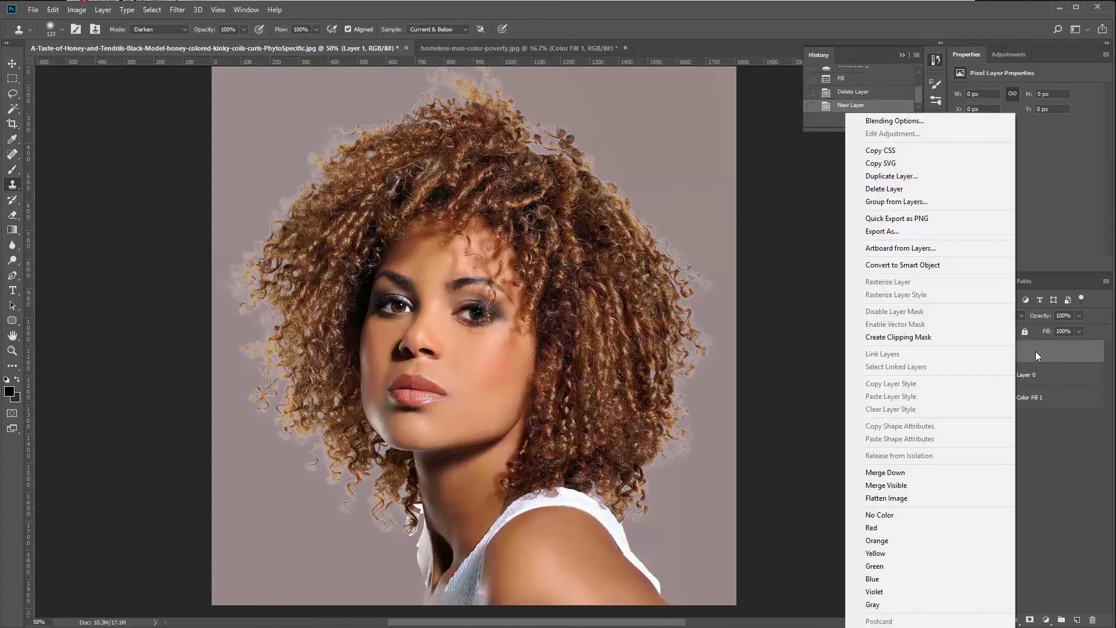
click(948, 337)
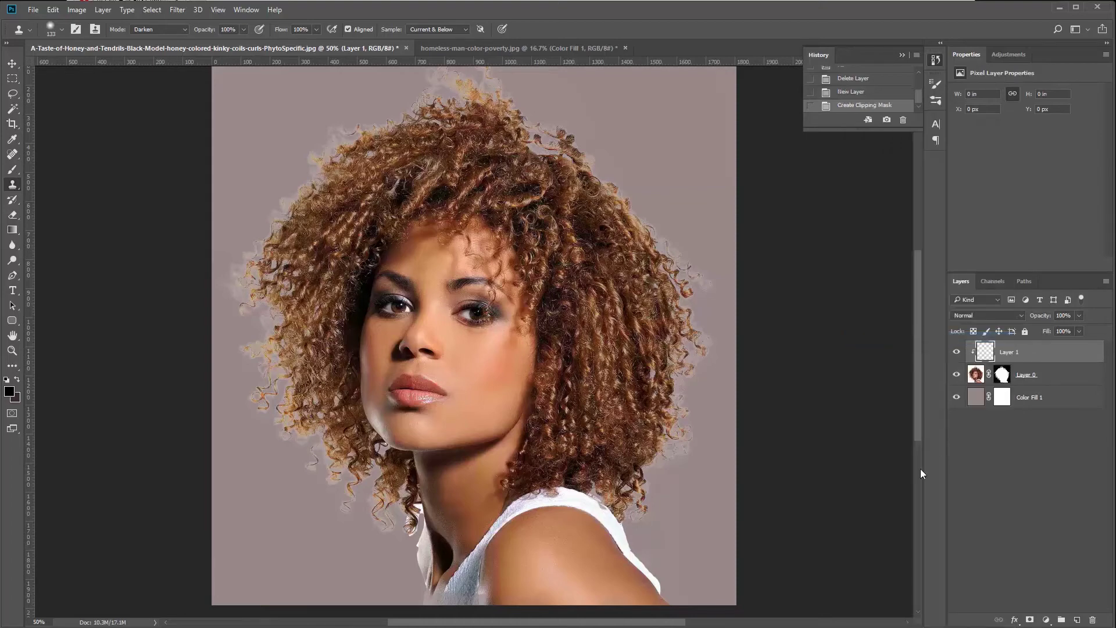
click(1023, 315)
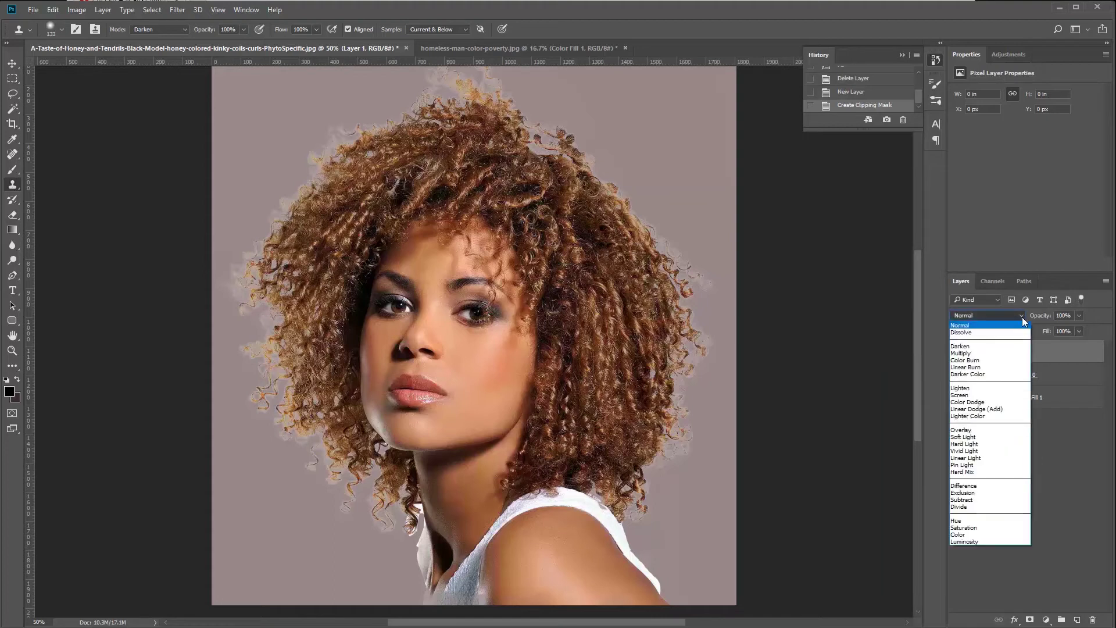
click(983, 346)
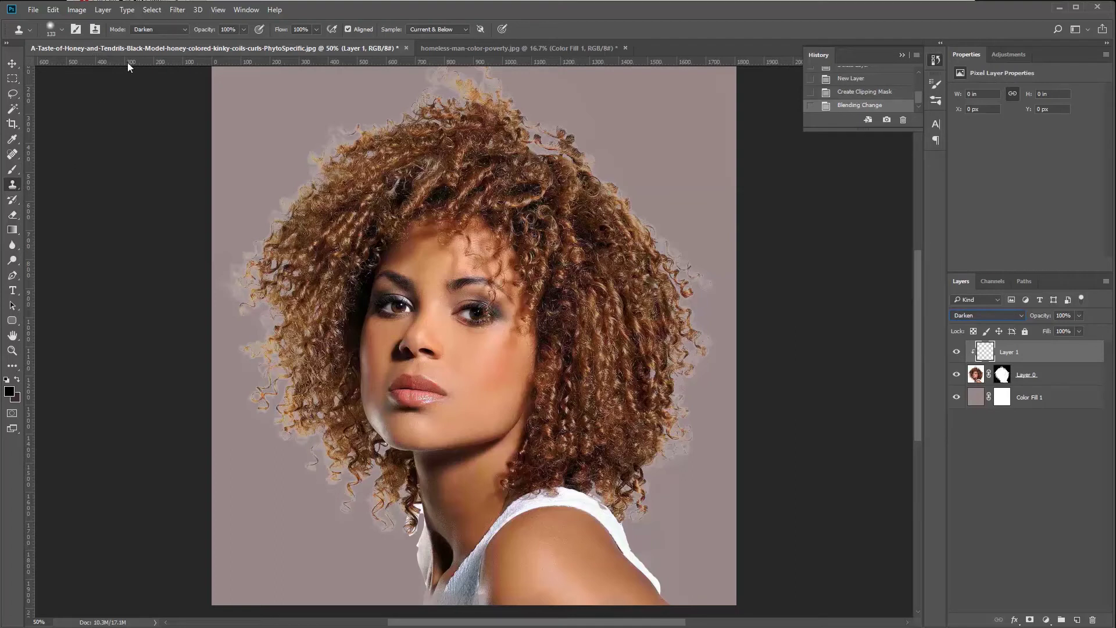
Configure the Clone Stamp to use Darken mode and to sample Current & Below
click(138, 28)
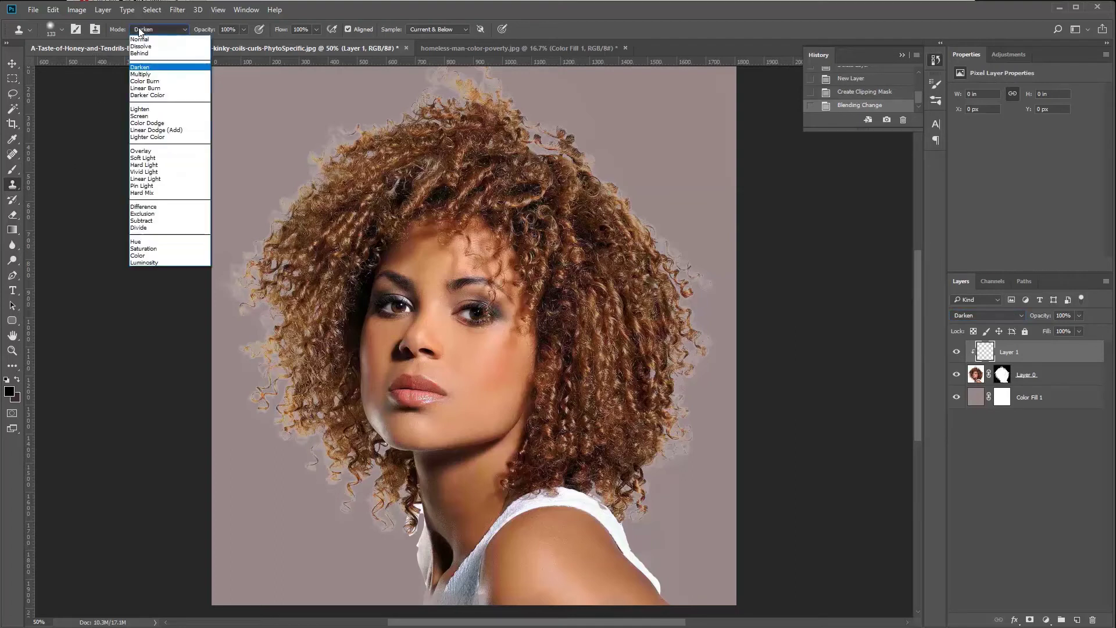
click(143, 68)
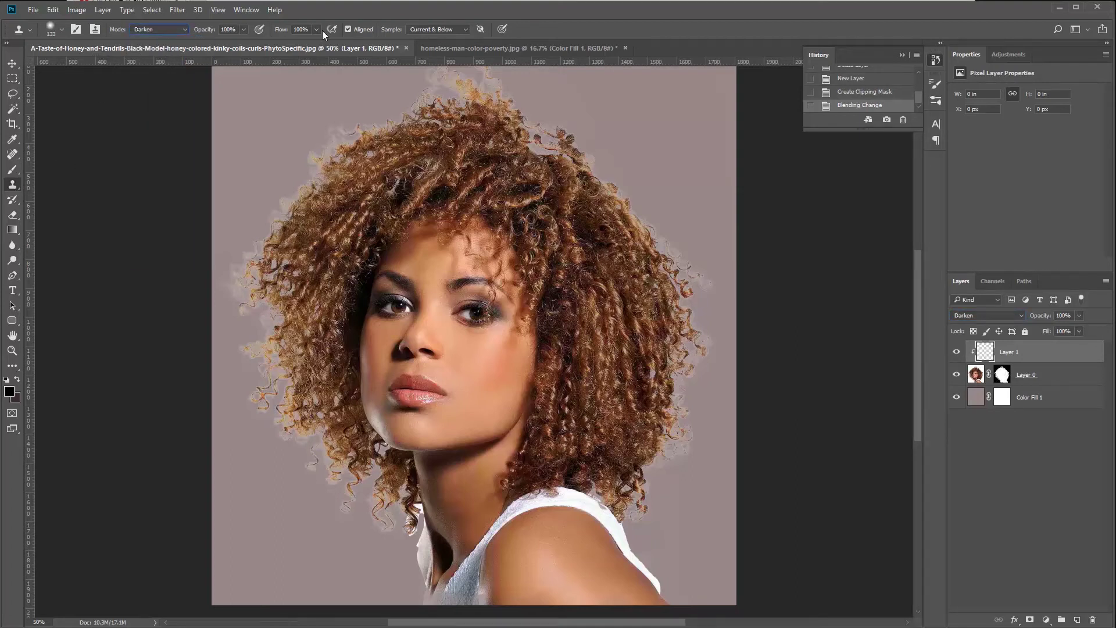
click(438, 29)
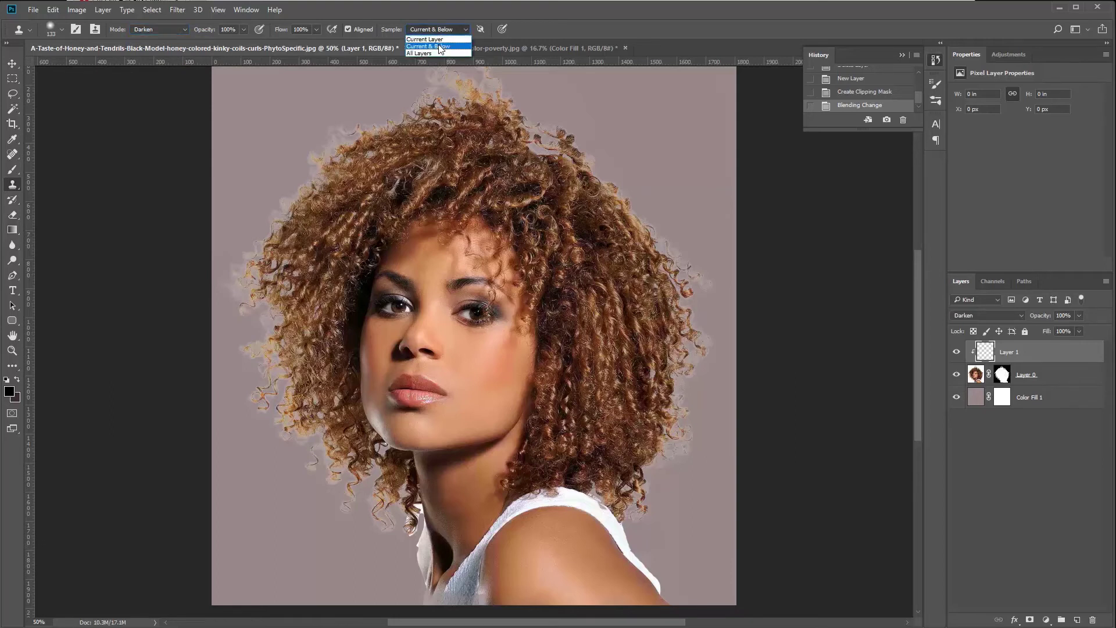
click(439, 46)
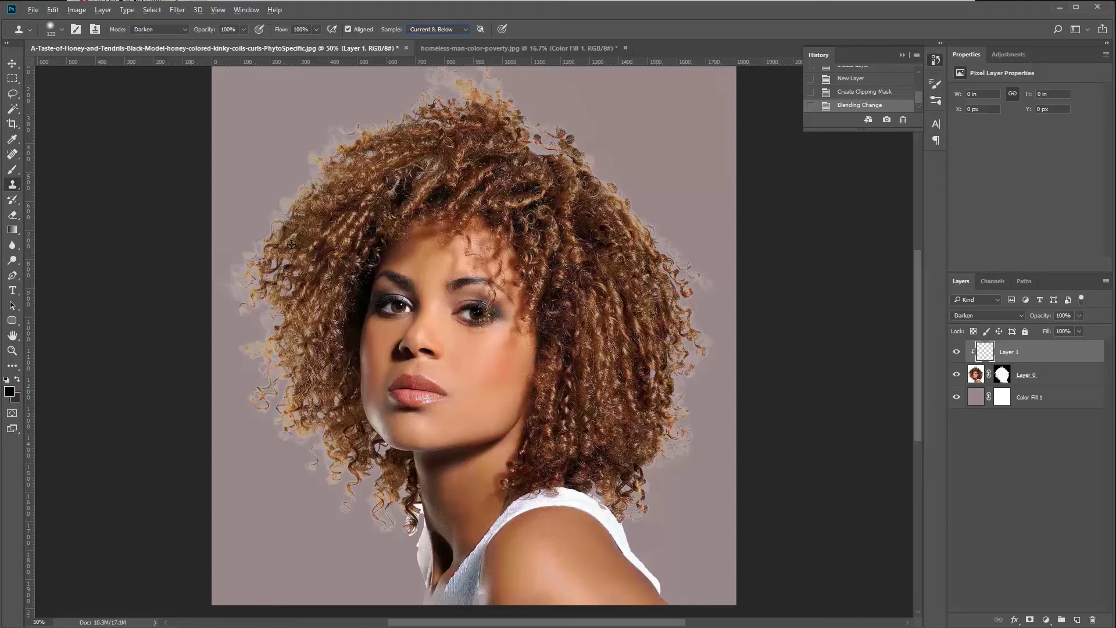
Clone darker hair over the light fringe on the outer curls along the middle of the hair's left edge
click(243, 235)
click(236, 256)
click(231, 265)
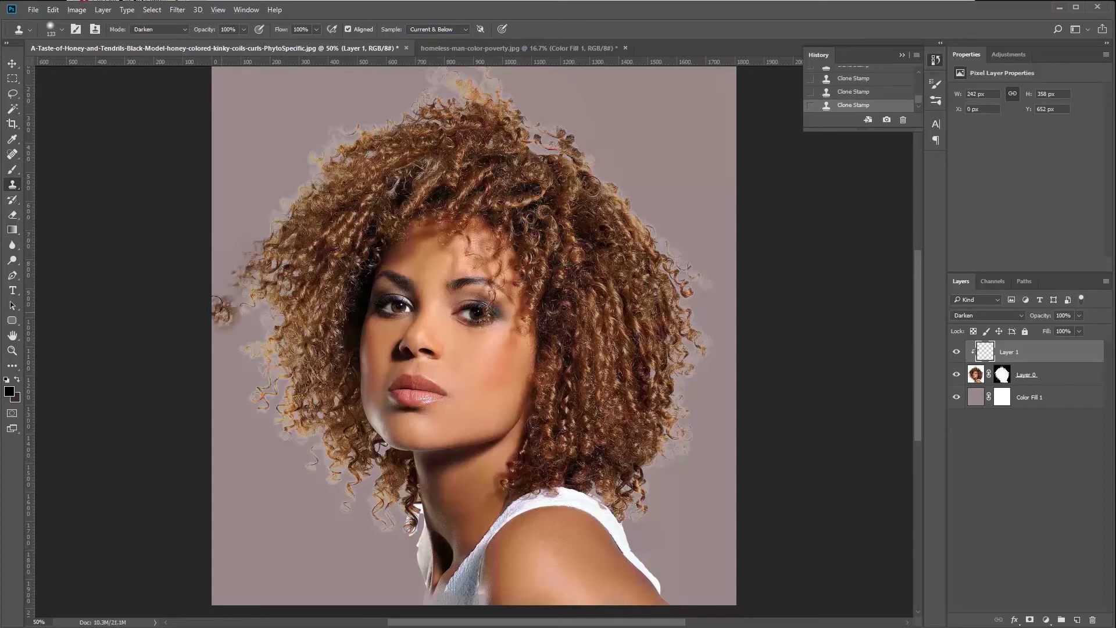
click(247, 305)
mouse_move(274, 311)
mouse_down()
mouse_move(278, 326)
mouse_move(290, 316)
mouse_move(299, 327)
mouse_move(241, 357)
mouse_move(290, 344)
mouse_move(264, 323)
mouse_move(280, 365)
mouse_move(263, 374)
mouse_move(288, 384)
mouse_up()
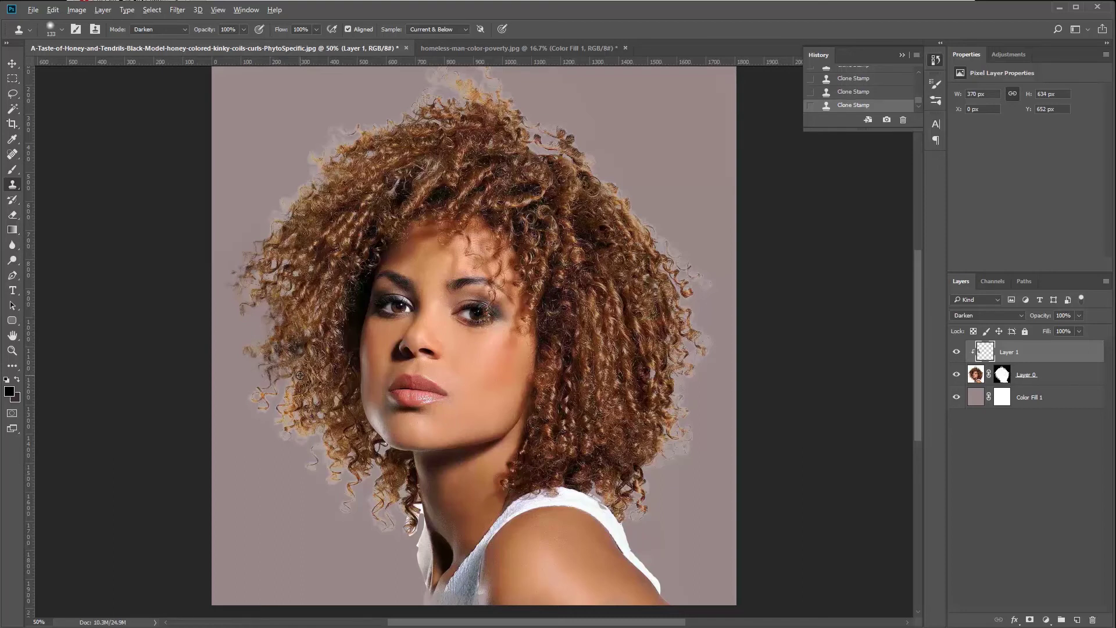
Clone darker hair over the light fringe on the lower-left curls and along the hair's upper-left outline
mouse_move(291, 366)
mouse_down()
mouse_move(264, 379)
mouse_move(255, 400)
mouse_move(249, 382)
mouse_move(291, 341)
mouse_move(279, 422)
mouse_up()
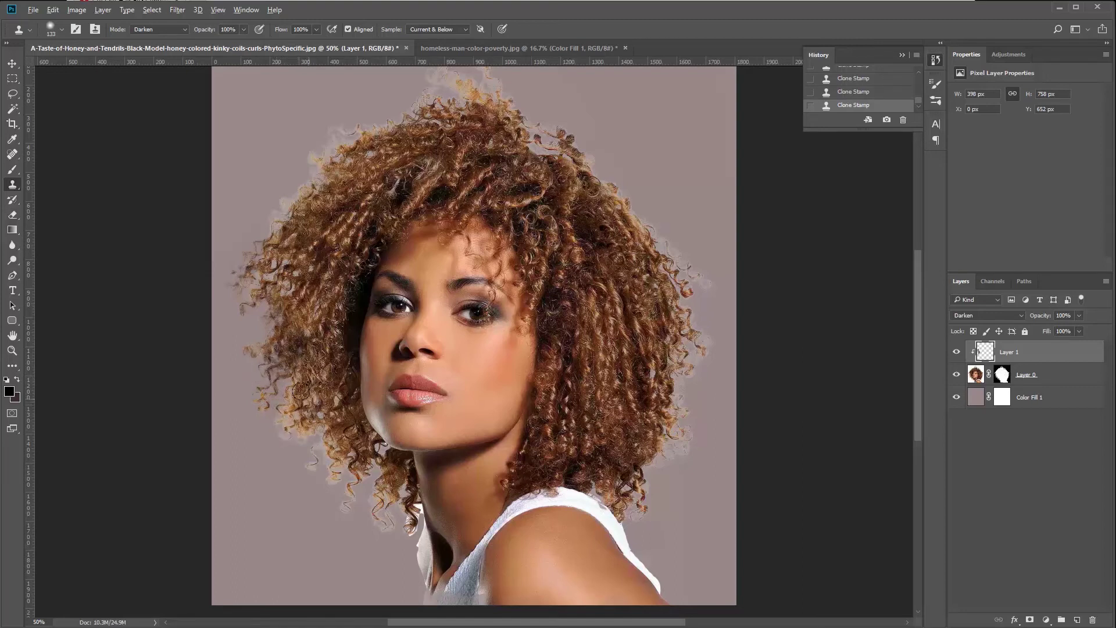
mouse_move(301, 390)
mouse_down()
mouse_move(267, 425)
mouse_move(275, 437)
mouse_move(287, 410)
mouse_up()
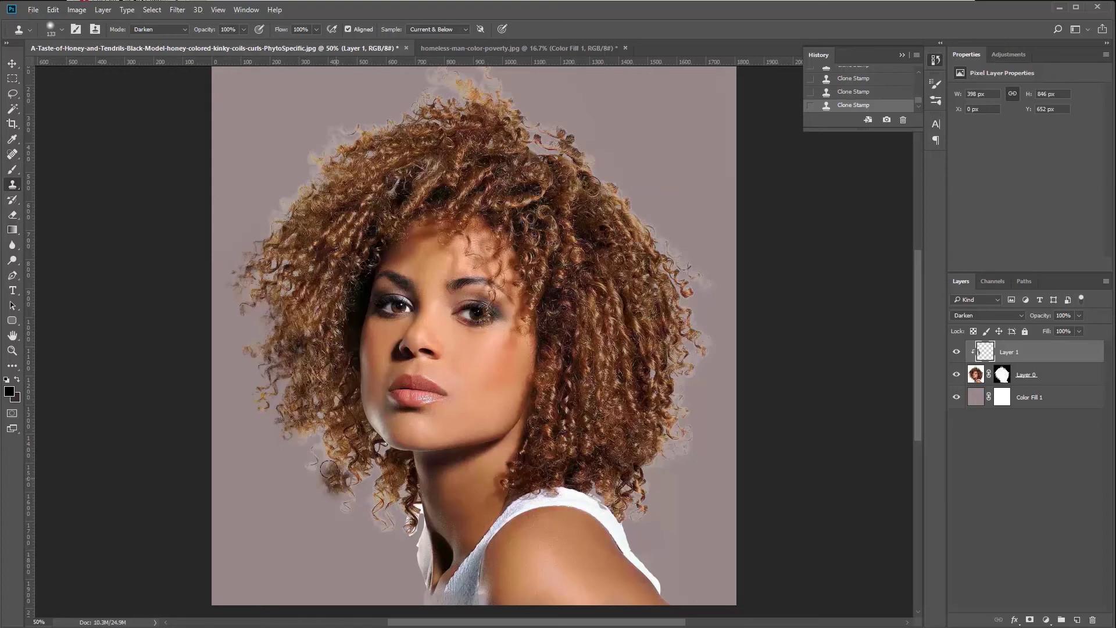
mouse_move(309, 440)
mouse_down()
mouse_move(351, 488)
mouse_move(339, 461)
mouse_move(318, 465)
mouse_move(336, 441)
mouse_move(283, 466)
mouse_move(302, 465)
mouse_move(316, 439)
mouse_move(318, 426)
mouse_move(297, 421)
mouse_move(292, 440)
mouse_move(315, 455)
mouse_move(311, 467)
mouse_move(327, 465)
mouse_move(319, 431)
mouse_move(322, 498)
mouse_move(328, 458)
mouse_move(329, 504)
mouse_move(355, 469)
mouse_move(373, 517)
mouse_move(379, 472)
mouse_move(380, 513)
mouse_up()
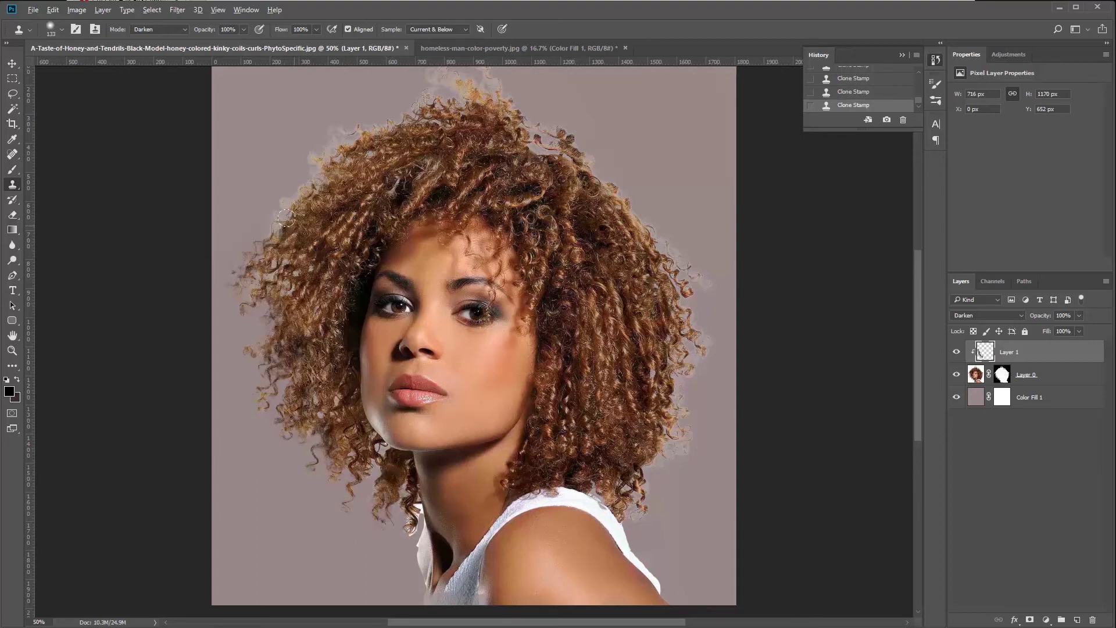
mouse_move(285, 217)
mouse_down()
mouse_move(243, 212)
mouse_move(266, 216)
mouse_move(333, 121)
mouse_move(349, 133)
mouse_move(345, 175)
mouse_up()
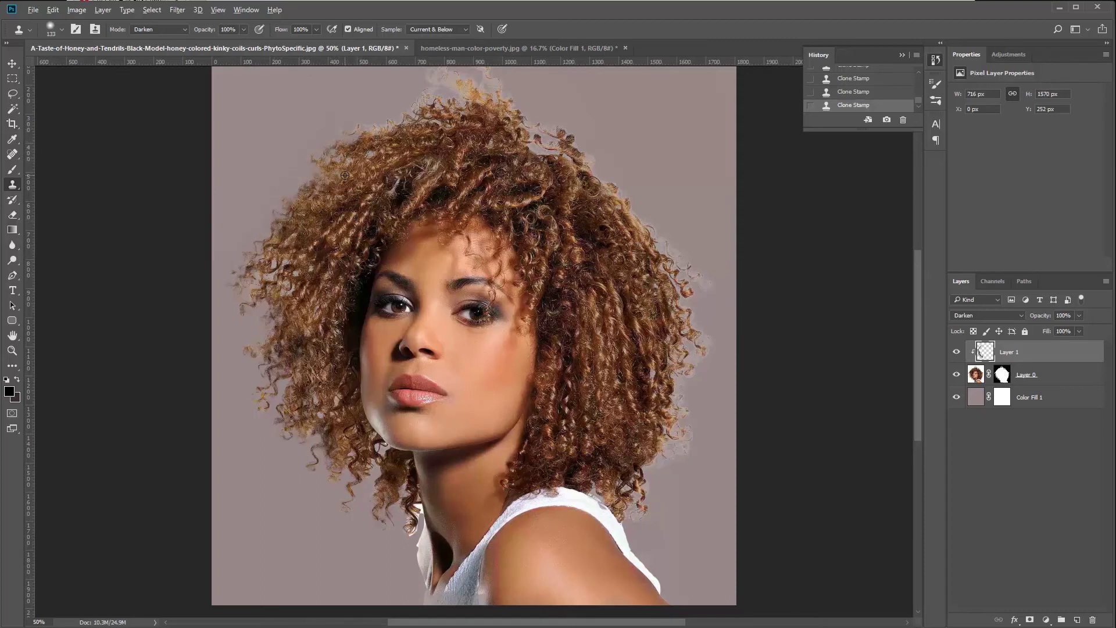
Clone darker hair over the light fringe from the upper-left outline up to the highest curls on the crown
alt+click(345, 173)
mouse_move(359, 120)
mouse_down()
mouse_move(410, 116)
mouse_move(428, 75)
mouse_move(442, 71)
mouse_up()
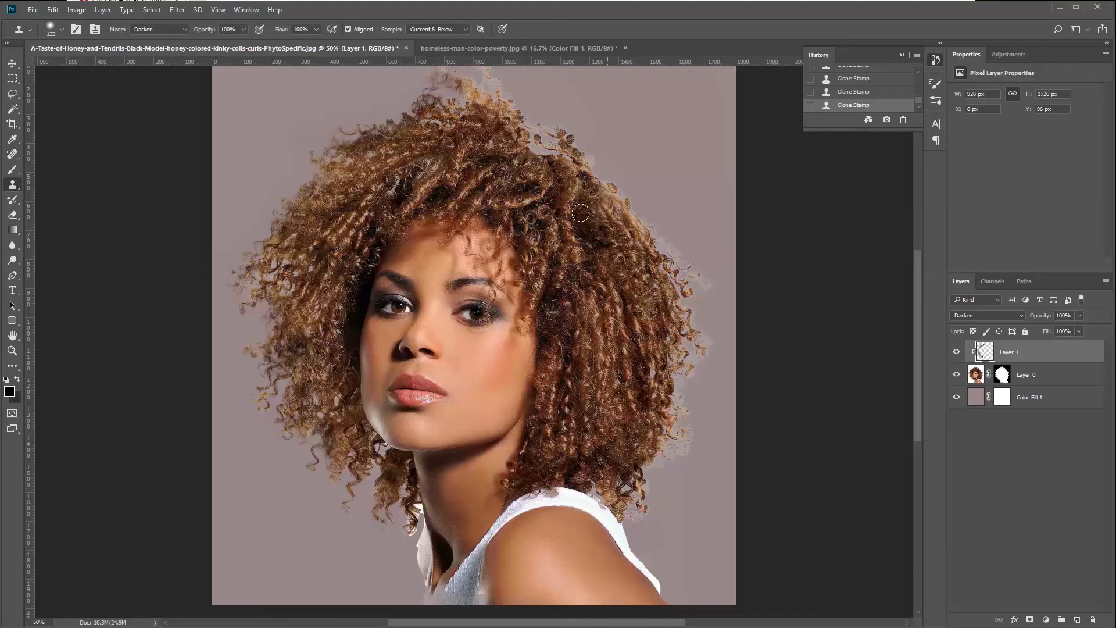
drag(529, 237, 477, 321)
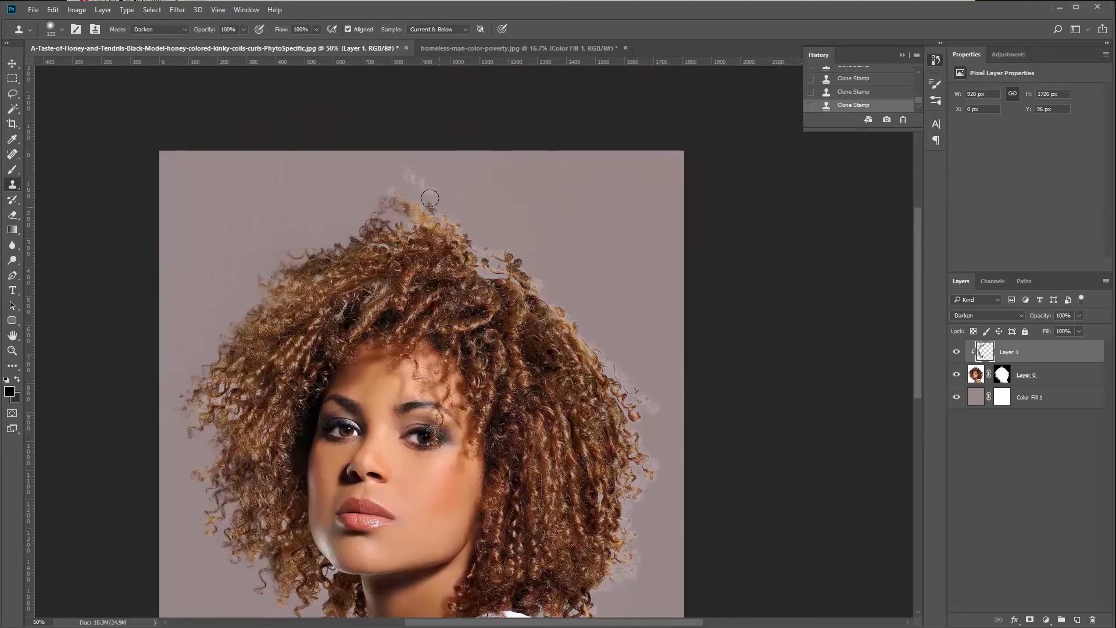
drag(402, 169, 407, 211)
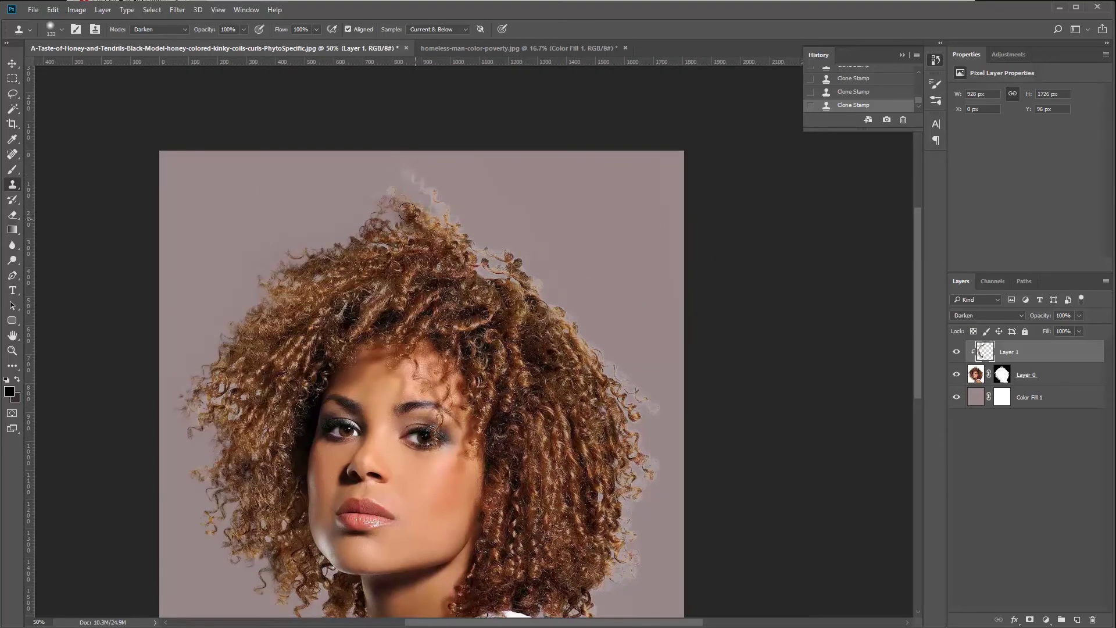
key(ctrl+z)
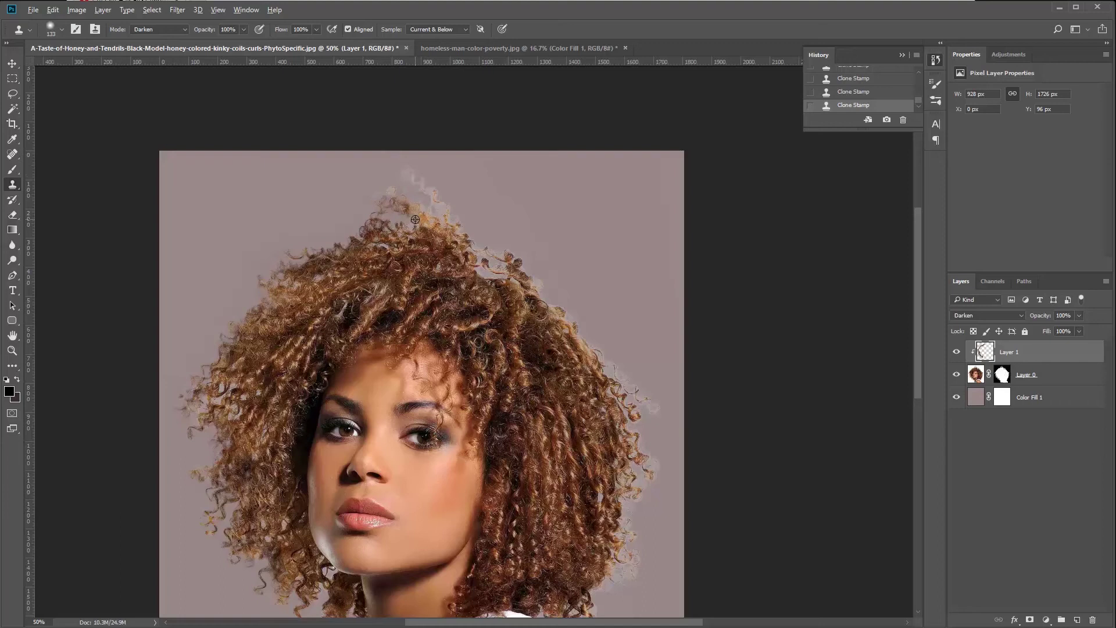
mouse_move(410, 209)
mouse_down()
mouse_move(396, 172)
mouse_move(413, 174)
mouse_move(445, 220)
mouse_move(428, 221)
mouse_up()
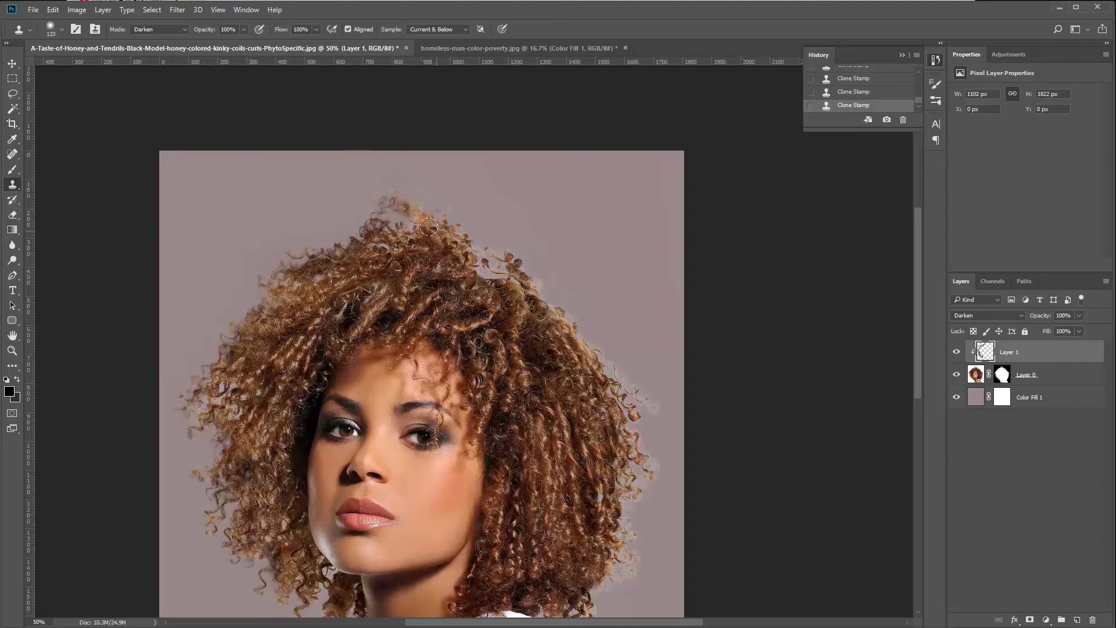
Clone darker hair over the light fringe from the crown down the hair's right edge to the lower-right curls
mouse_move(414, 178)
mouse_down()
mouse_move(447, 228)
mouse_move(394, 162)
mouse_move(388, 199)
mouse_move(374, 190)
mouse_move(391, 230)
mouse_move(430, 187)
mouse_move(408, 215)
mouse_move(481, 260)
mouse_move(525, 306)
mouse_move(474, 242)
mouse_move(513, 259)
mouse_move(515, 276)
mouse_move(533, 285)
mouse_move(486, 343)
mouse_move(508, 311)
mouse_up()
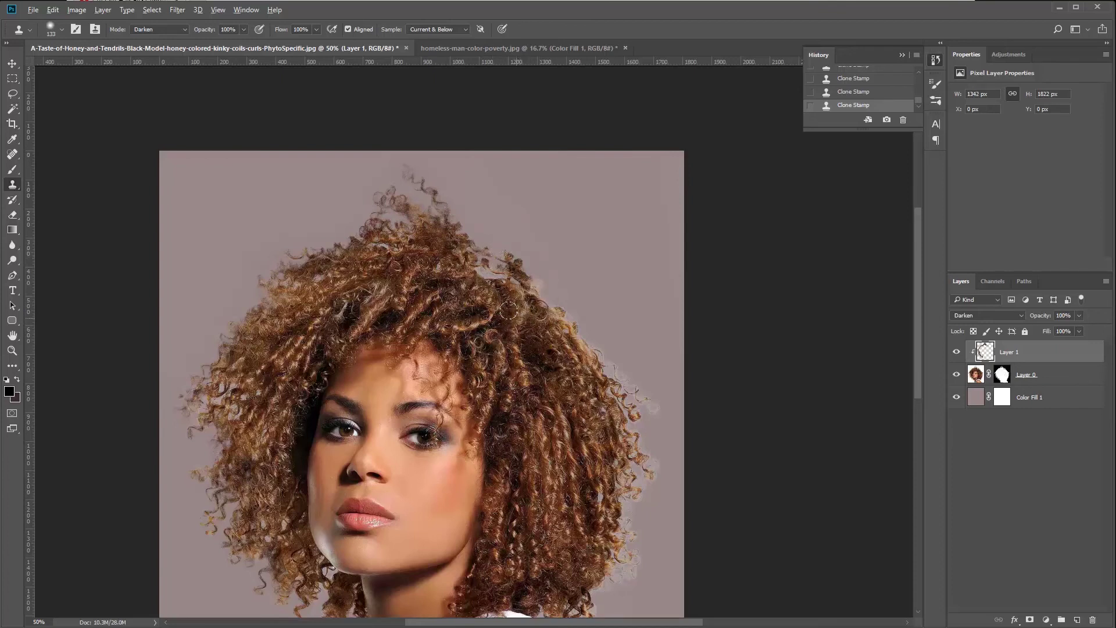
mouse_move(535, 289)
mouse_down()
mouse_move(624, 371)
mouse_move(642, 405)
mouse_move(601, 369)
mouse_move(603, 422)
mouse_move(640, 460)
mouse_move(614, 427)
mouse_move(625, 477)
mouse_move(652, 467)
mouse_move(598, 526)
mouse_move(623, 533)
mouse_move(614, 507)
mouse_move(630, 451)
mouse_up()
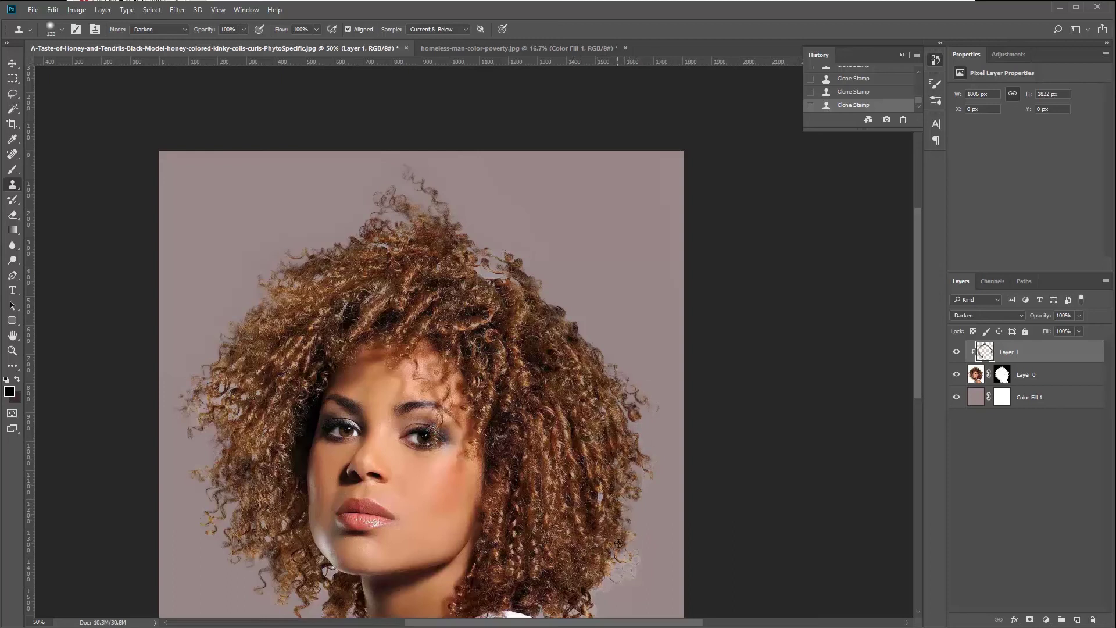
mouse_move(640, 573)
mouse_down()
mouse_move(645, 581)
mouse_move(625, 552)
mouse_move(608, 572)
mouse_move(620, 587)
mouse_up()
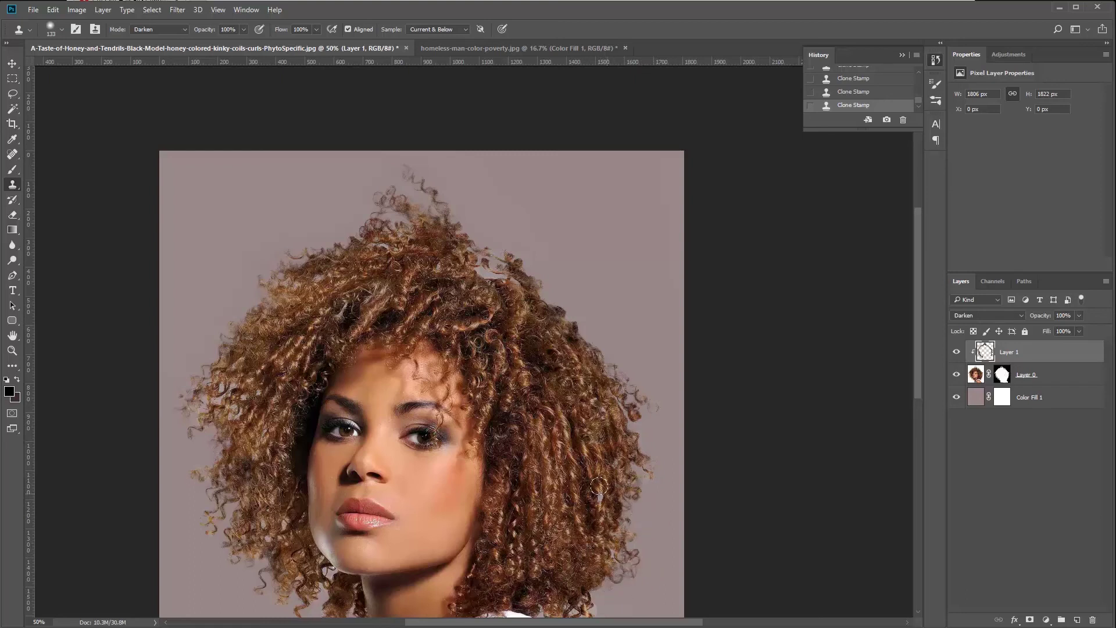
Clone darker hair over the remaining light fringe on the lower curls beside the neck
scroll(547, 501, down, 1)
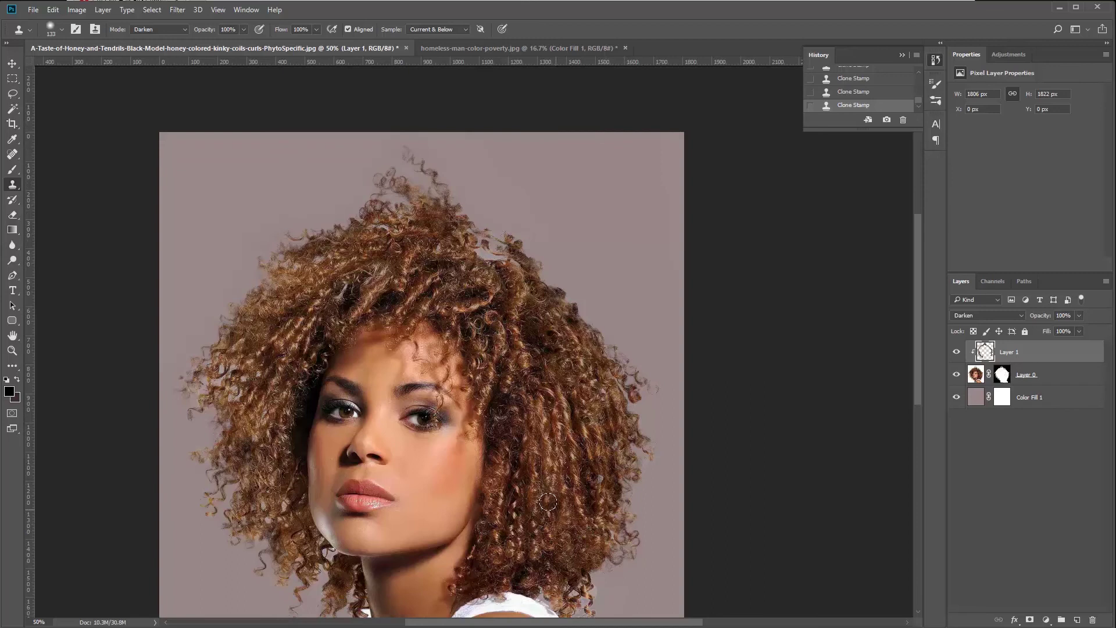
scroll(547, 501, down, 3)
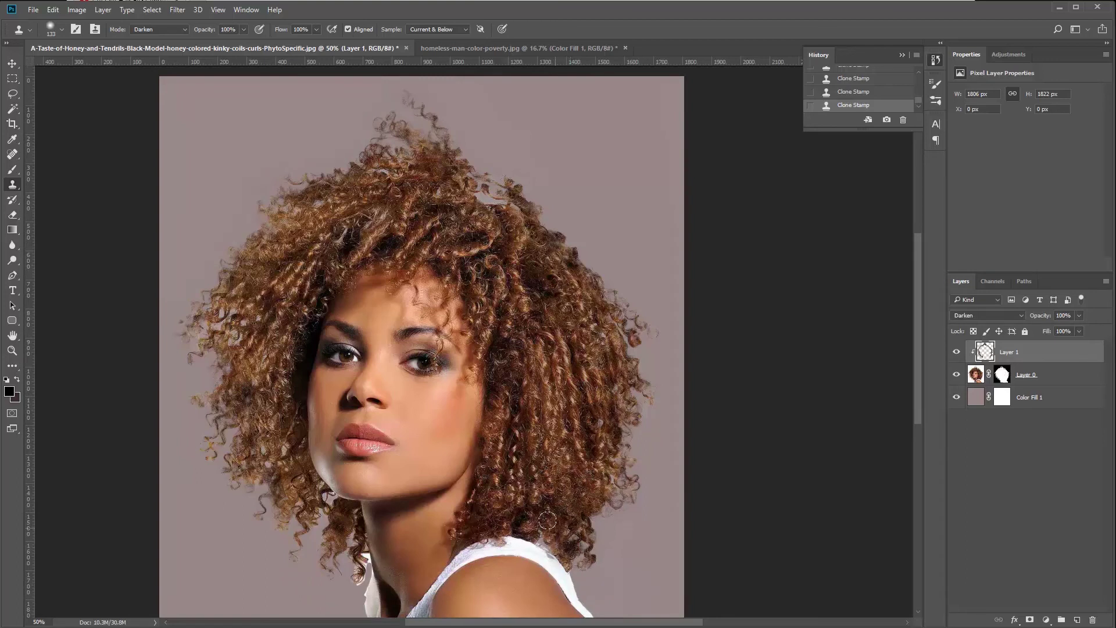
click(405, 543)
key(ctrl+z)
click(417, 282)
key(ctrl+z)
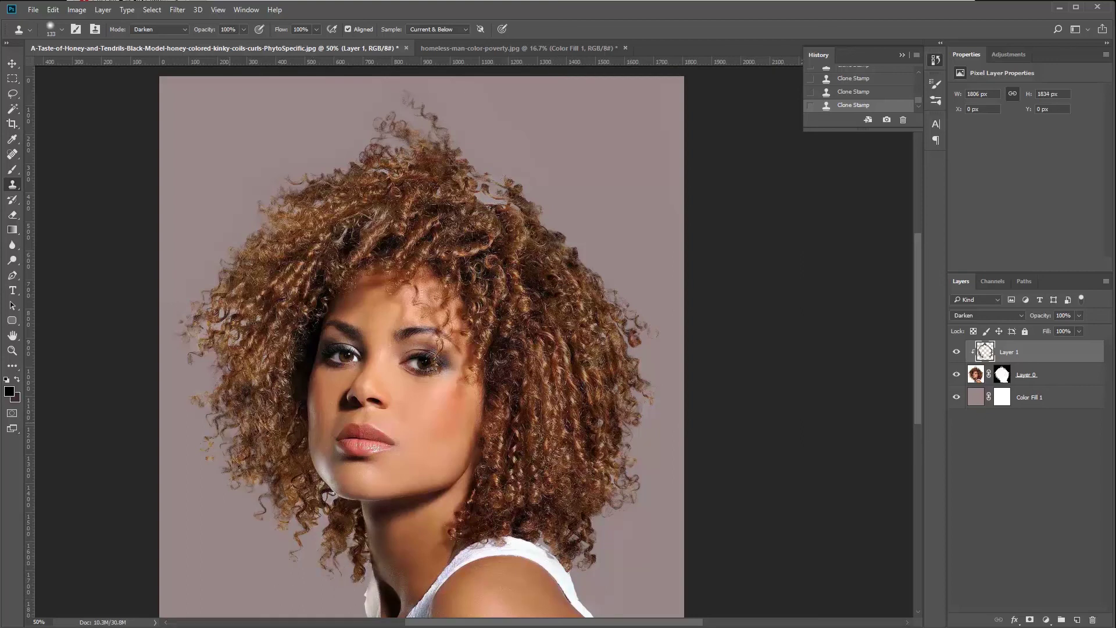
Compare the retouched hair by undoing and redoing the last change, and open the blend mode choices for Layer 1
key(ctrl+z)
key(ctrl+z)
key(ctrl+z)
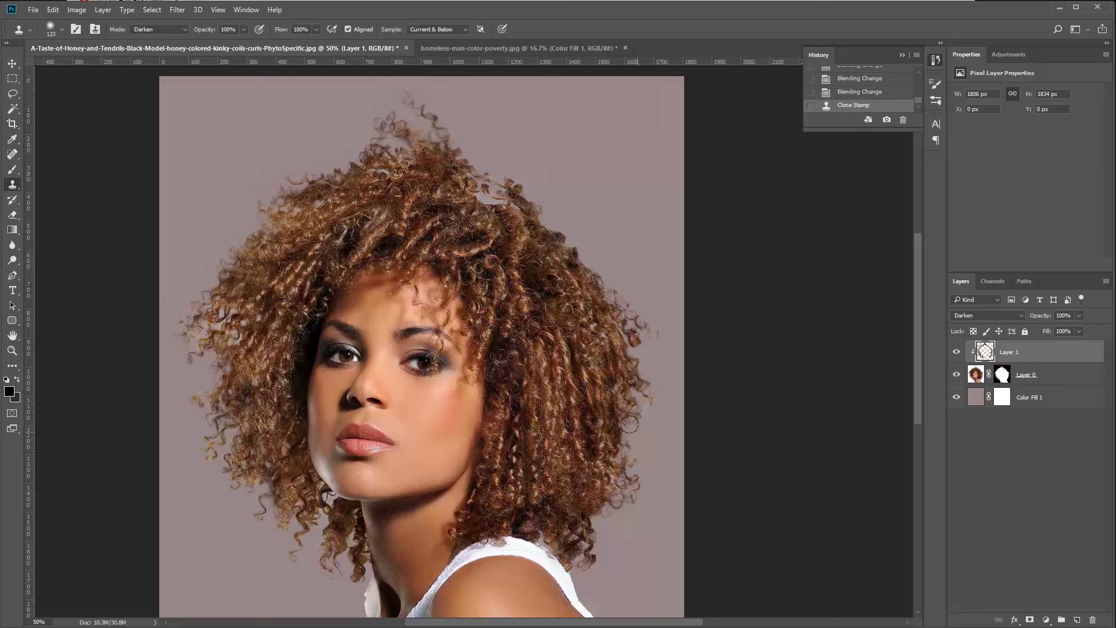
click(1010, 315)
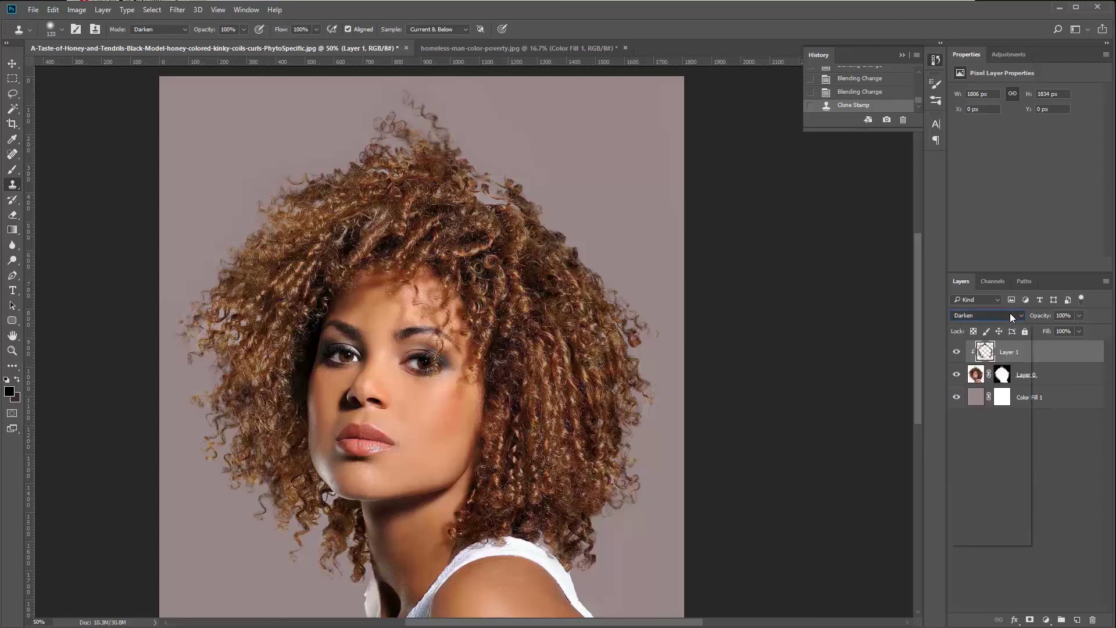